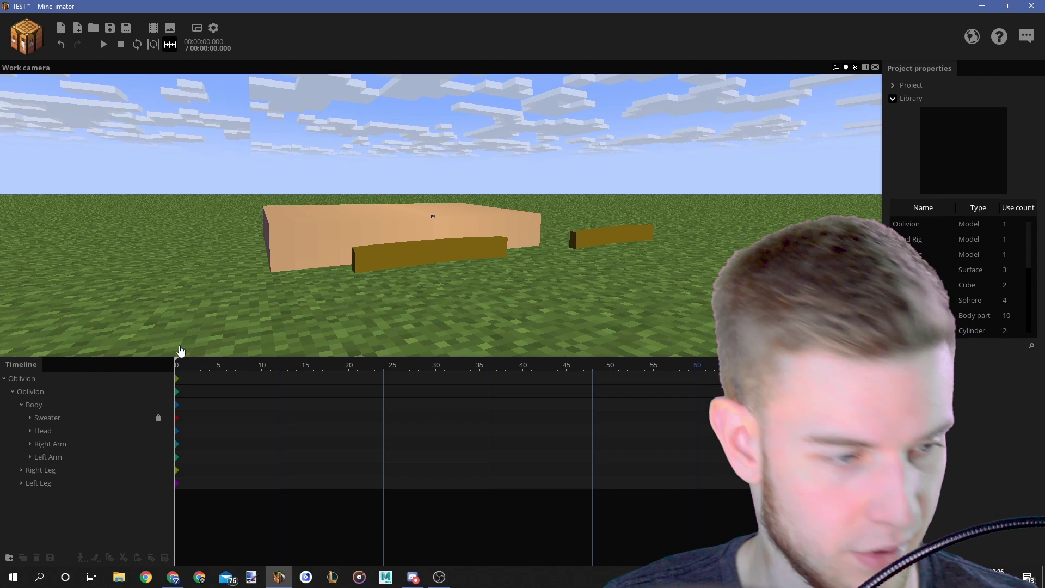
- Scale down the oversized eyebrows in the Eyebrows I Y I folder under Eye Controls to match the miniature rig
{"action": "left_click", "coordinate": [30, 430]}
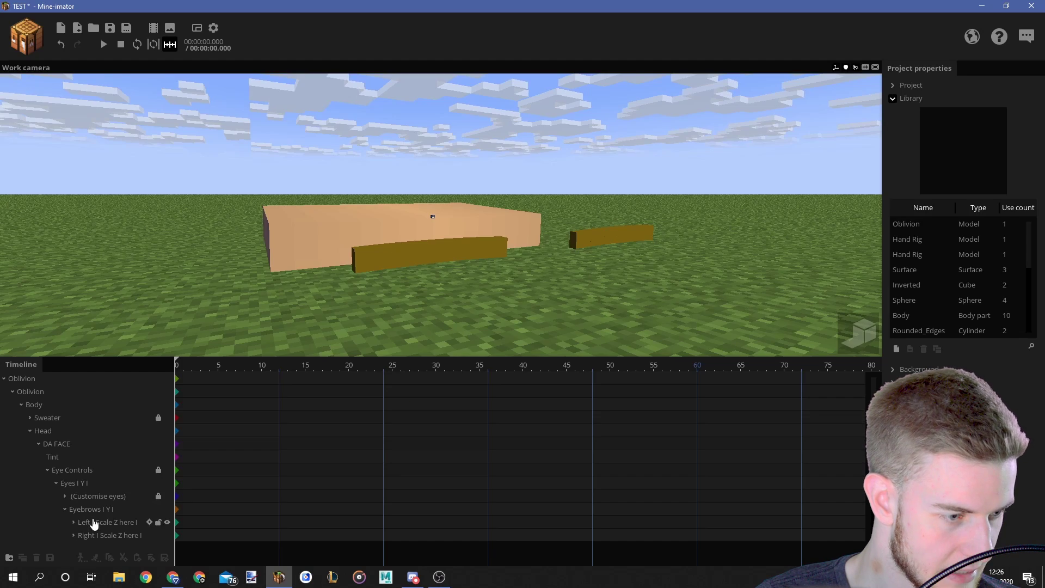
{"action": "left_click", "coordinate": [92, 510]}
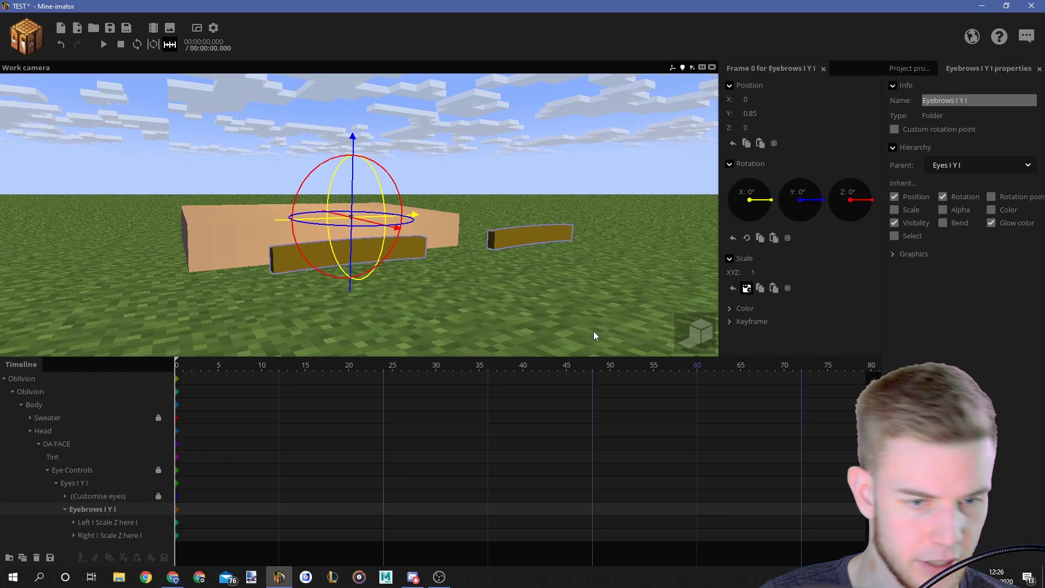
{"action": "left_click", "coordinate": [772, 296]}
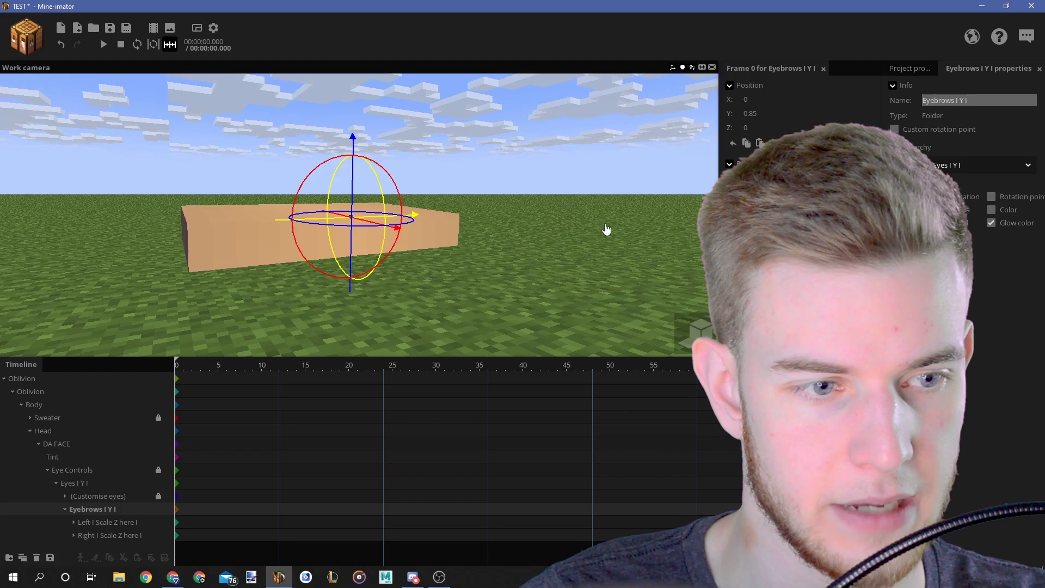
{"action": "left_click", "coordinate": [606, 229]}
{"action": "key", "text": "w"}
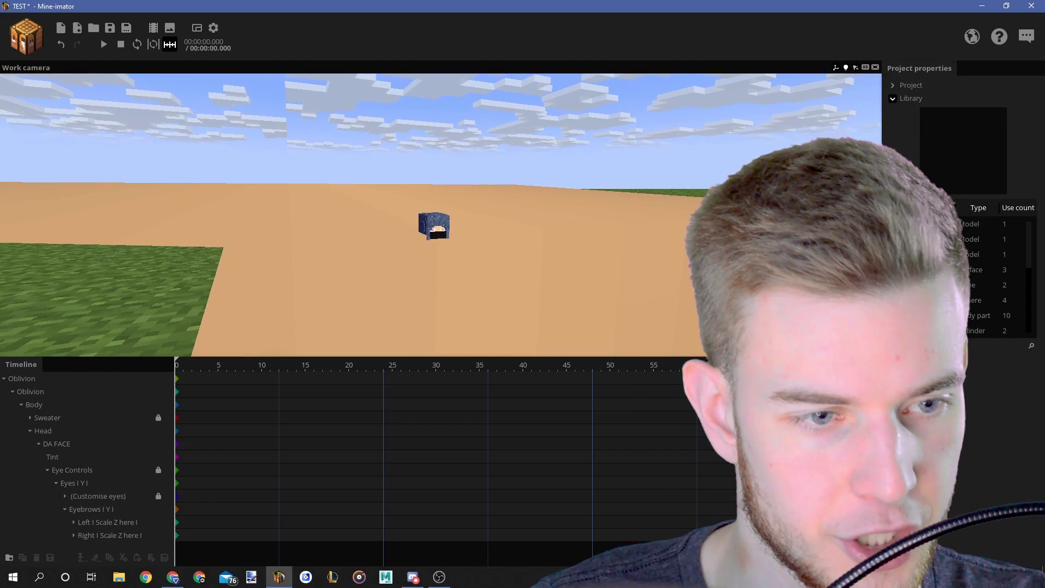
{"action": "key", "text": "s"}
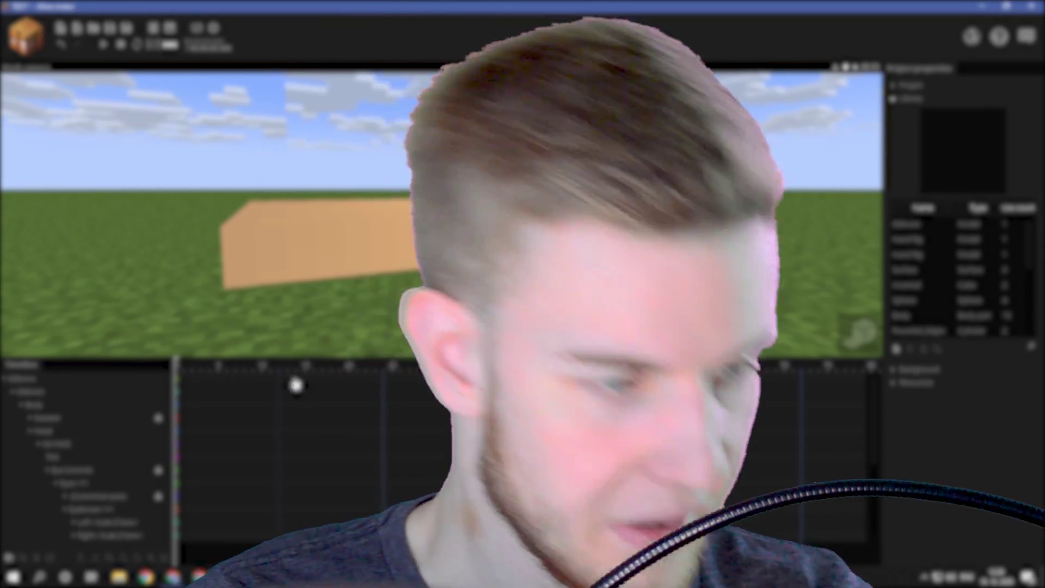
- Open Calculator with Mouth_Dropdown selected under the mouth controls, and set the X scale of Mouth_Dropdown to 0.499
{"action": "left_click", "coordinate": [53, 484]}
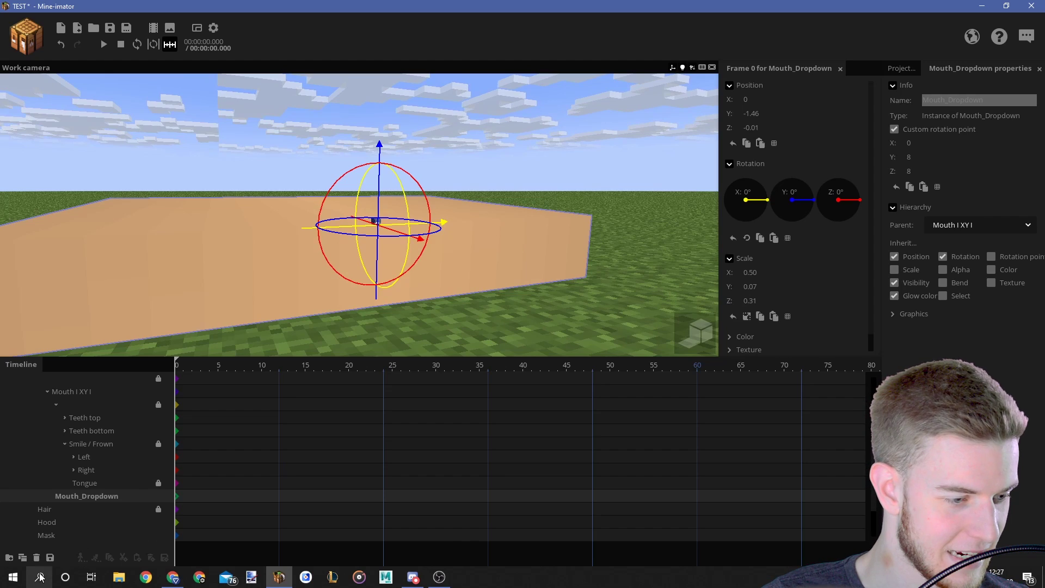
{"action": "left_click", "coordinate": [41, 577]}
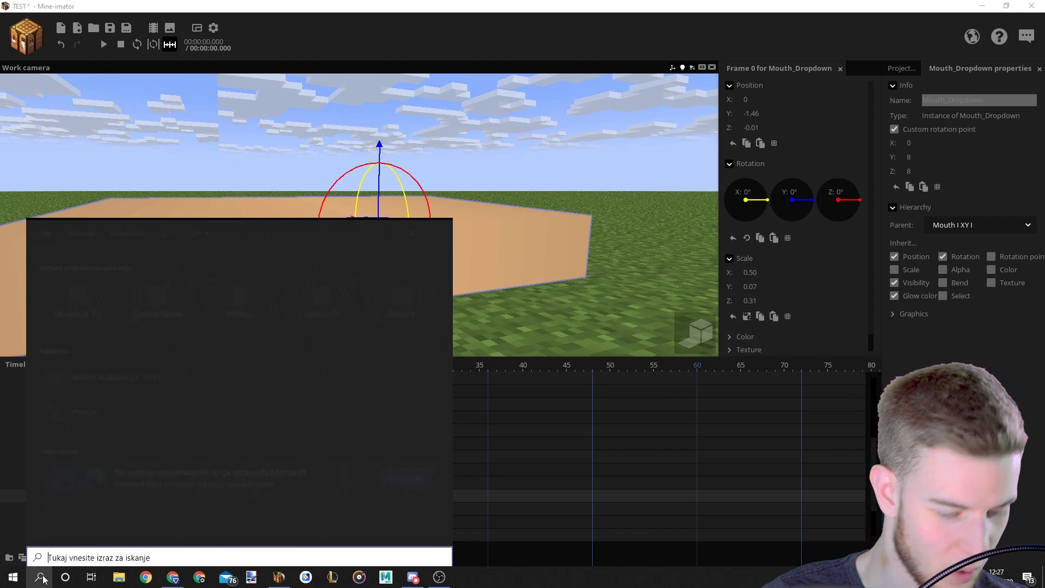
{"action": "type", "text": "kal"}
{"action": "left_click", "coordinate": [121, 277]}
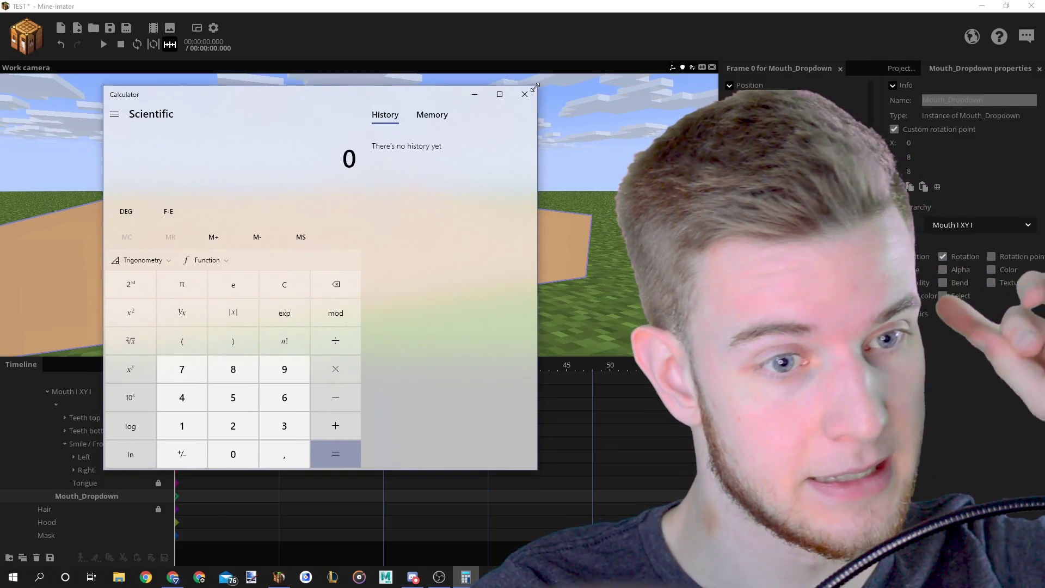
{"action": "left_click_drag", "start_coordinate": [535, 87], "coordinate": [445, 121]}
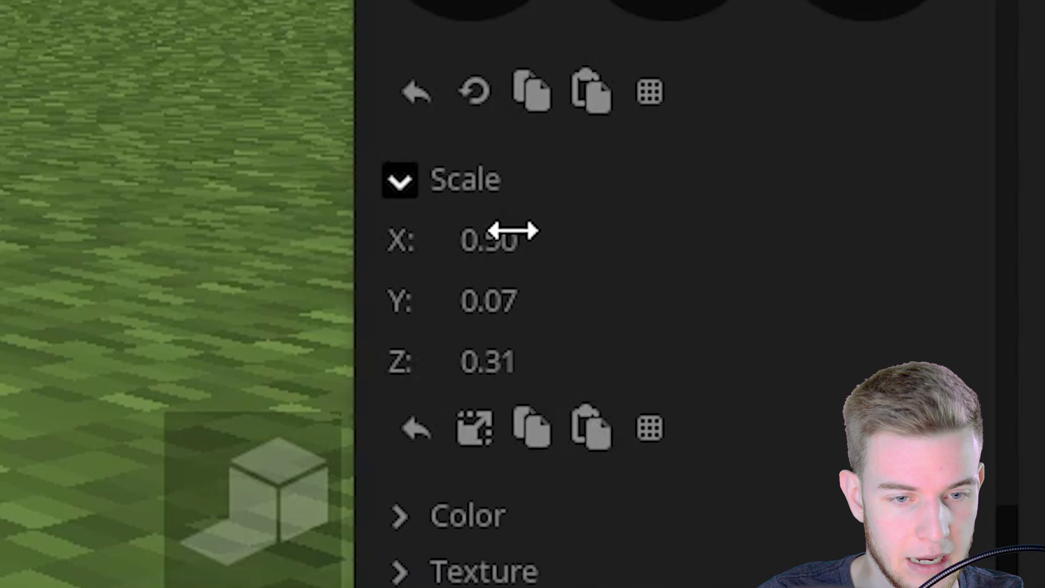
{"action": "left_click", "coordinate": [515, 232]}
{"action": "type", "text": "0.499"}
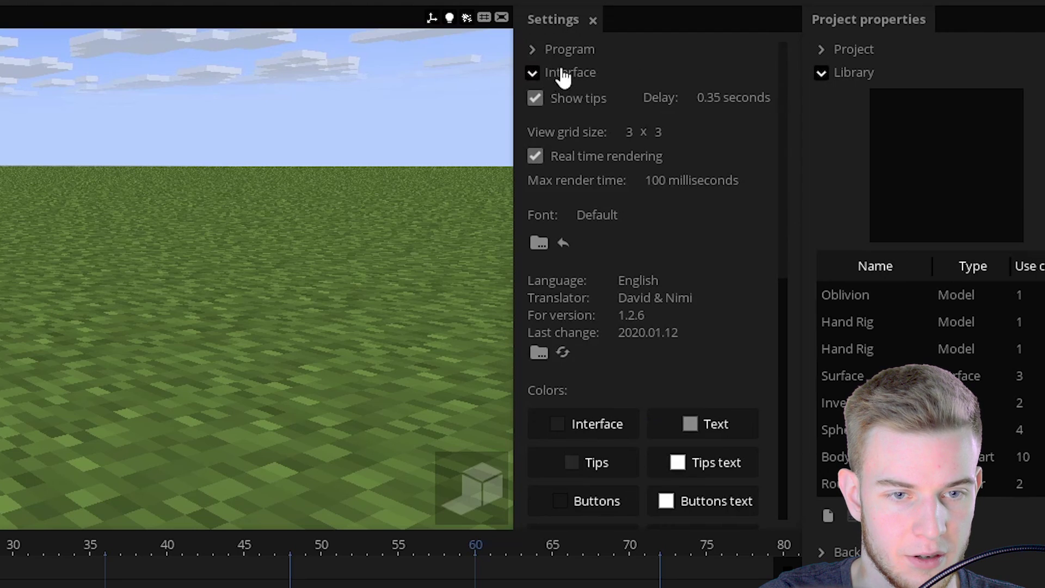
- Set the camera controls' slow modifier to 0.01 in the program settings
{"action": "left_click", "coordinate": [566, 97]}
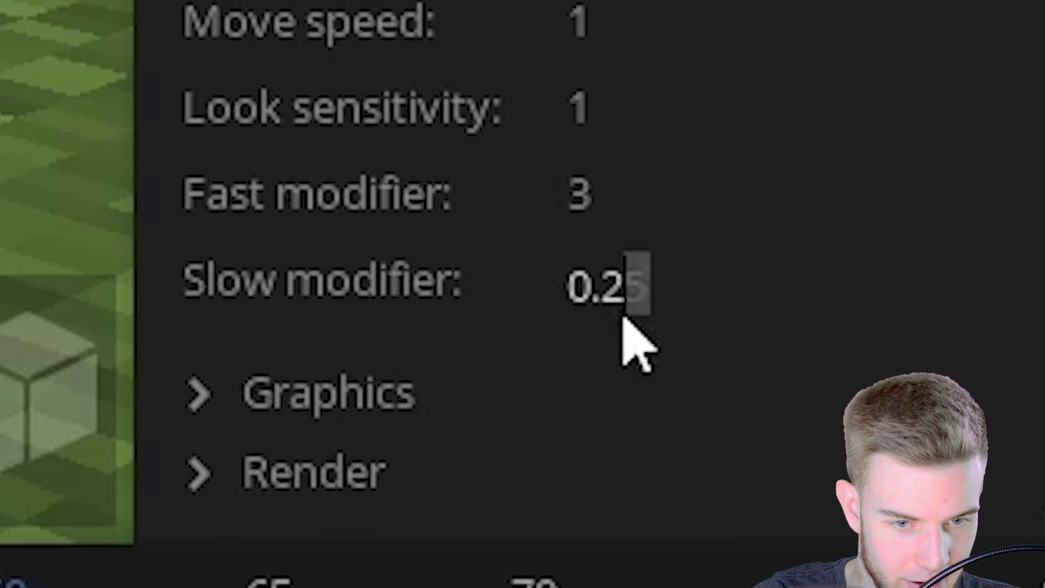
{"action": "key", "text": "Return"}
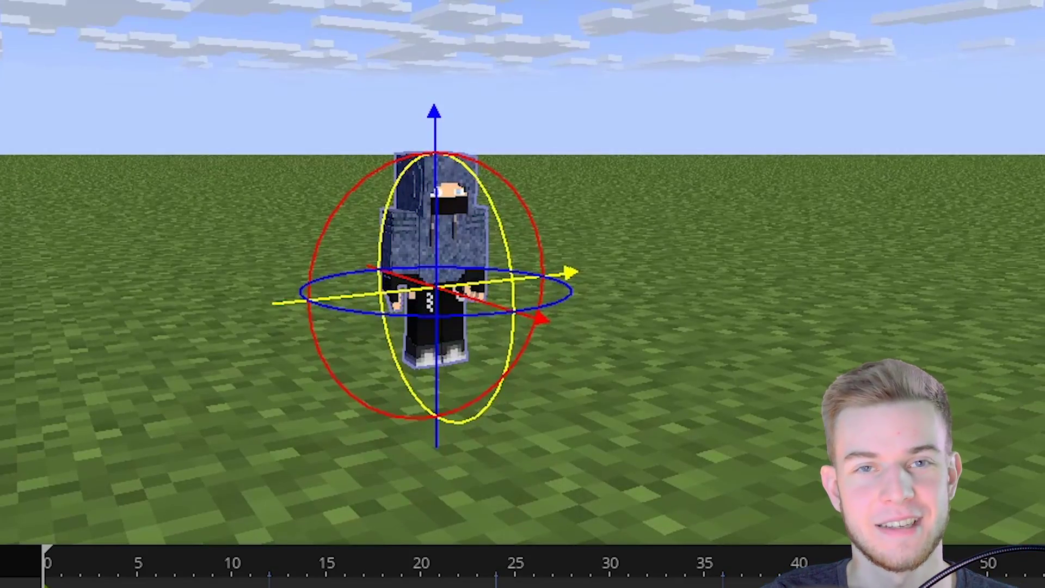
- Add a camera that frames the Oblivion character and narrow its field of view
{"action": "left_click_drag", "start_coordinate": [522, 293], "coordinate": [523, 266]}
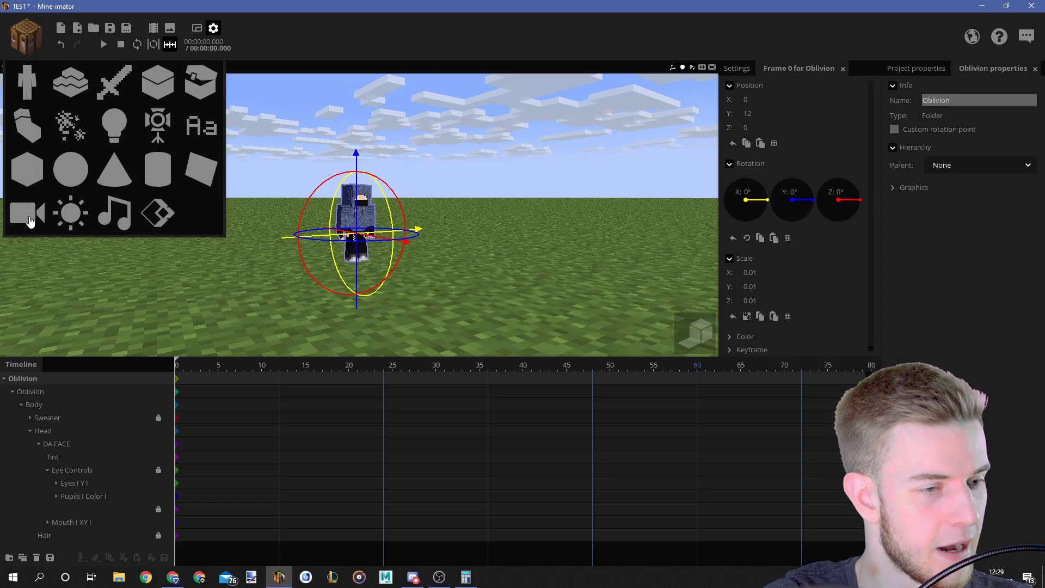
{"action": "left_click", "coordinate": [29, 220]}
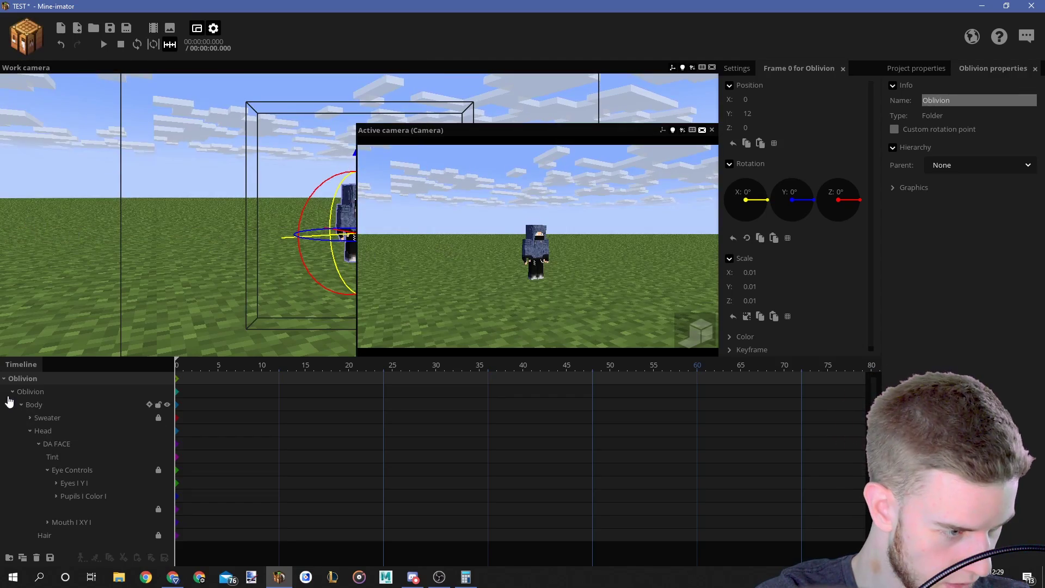
{"action": "left_click", "coordinate": [12, 392]}
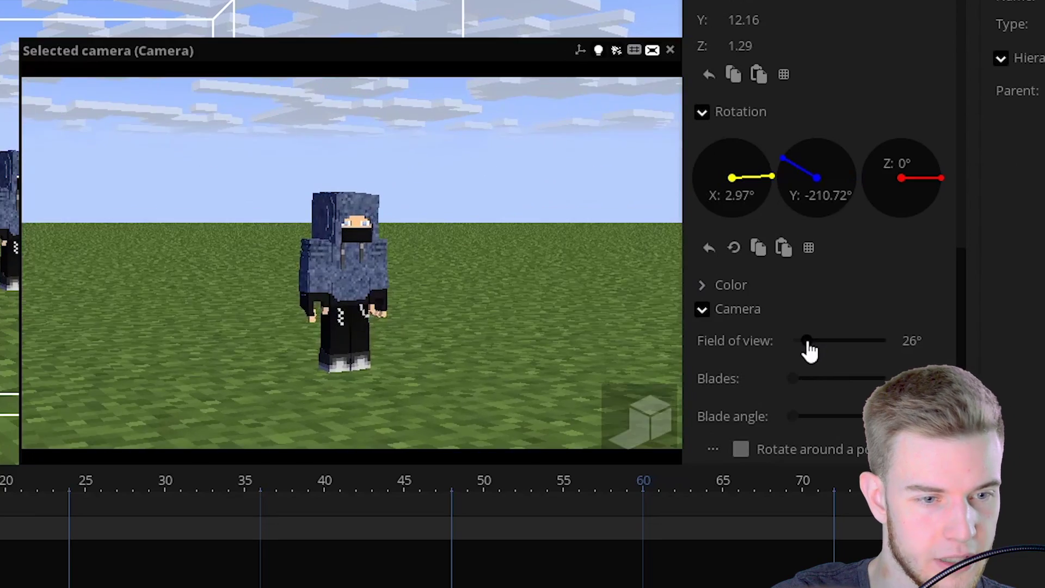
{"action": "left_click_drag", "start_coordinate": [805, 350], "coordinate": [796, 346]}
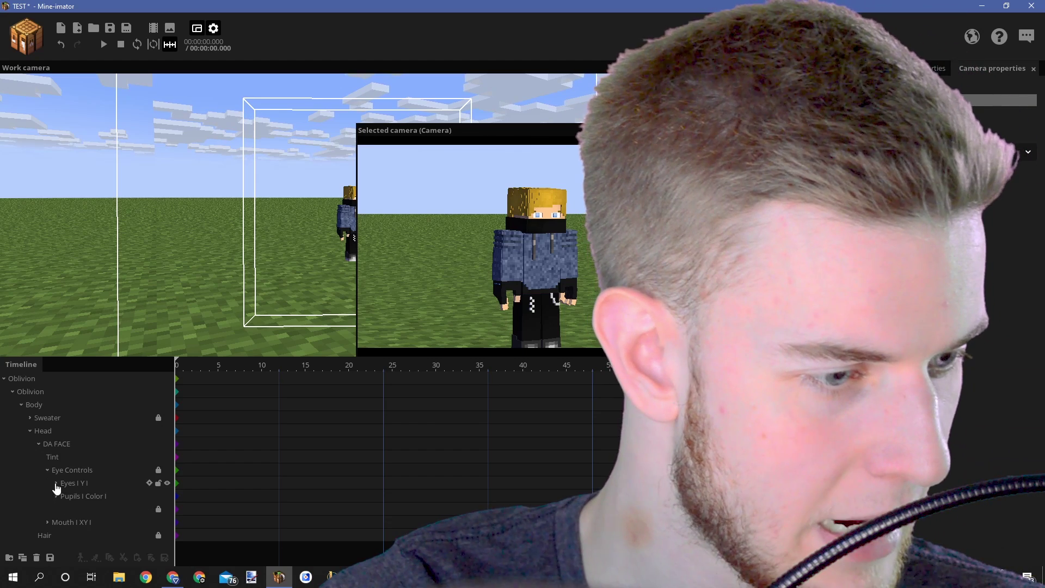
- Select the eye and eyebrow controls under Eye Controls, and collapse the DA FACE group
{"action": "left_click", "coordinate": [61, 490]}
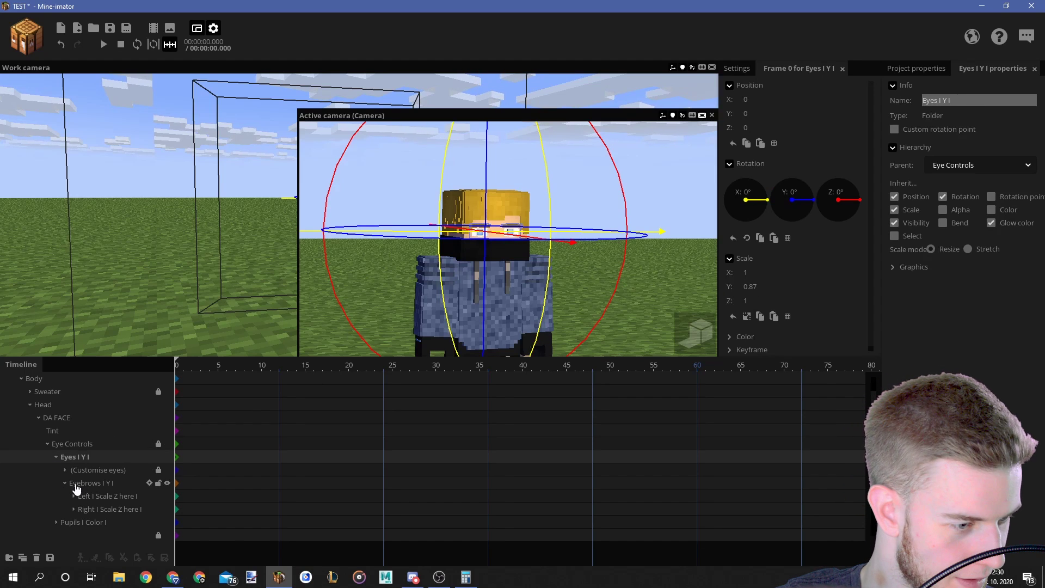
{"action": "left_click", "coordinate": [76, 483]}
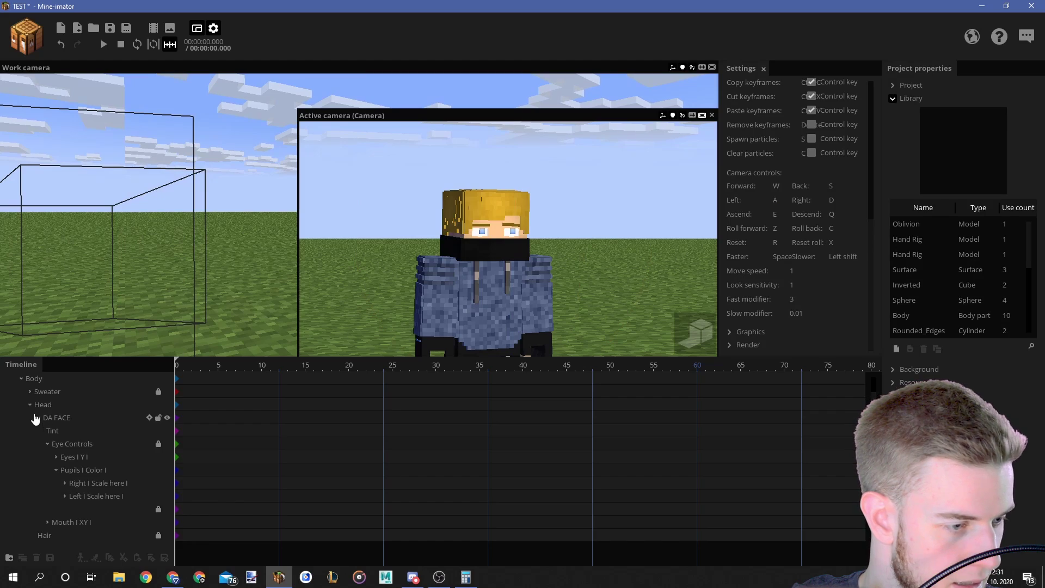
{"action": "left_click", "coordinate": [34, 416]}
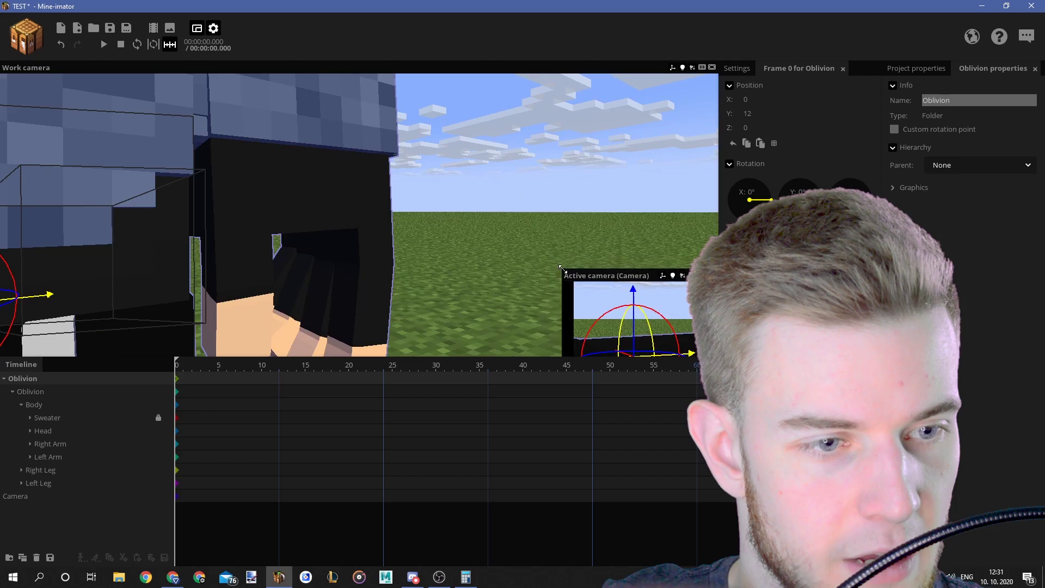
- Make the Hood under the character's Head visible
{"action": "left_click", "coordinate": [17, 496]}
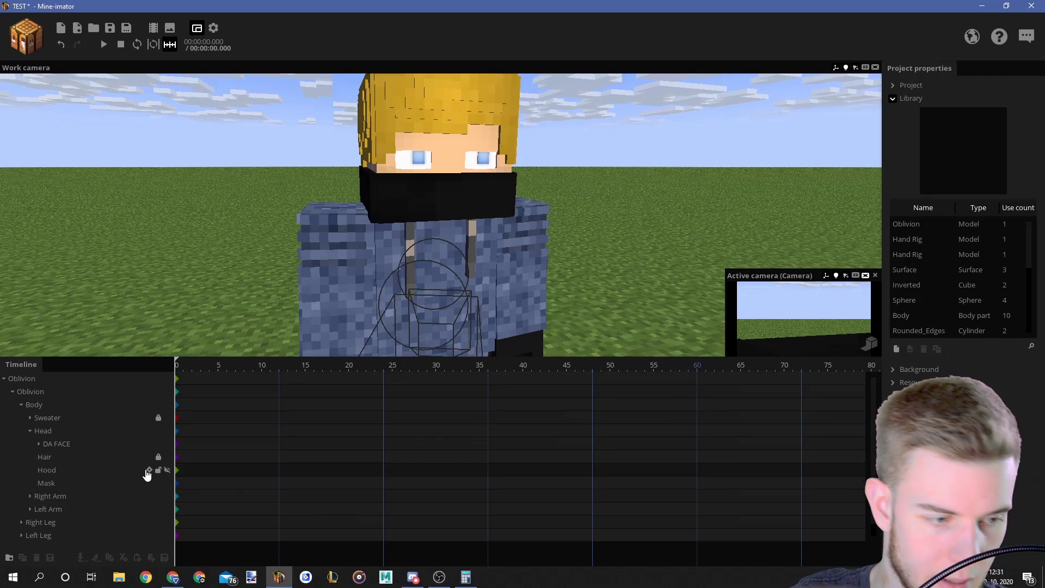
{"action": "left_click", "coordinate": [167, 471]}
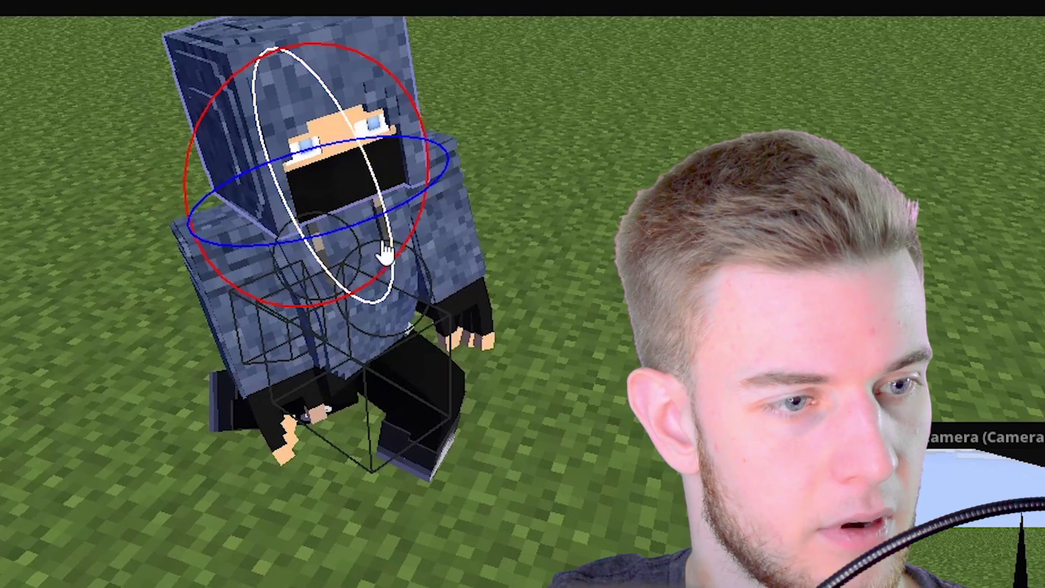
- Rotate the character's head and pose the left arm raised with a bent elbow
{"action": "left_click_drag", "start_coordinate": [380, 252], "coordinate": [407, 328]}
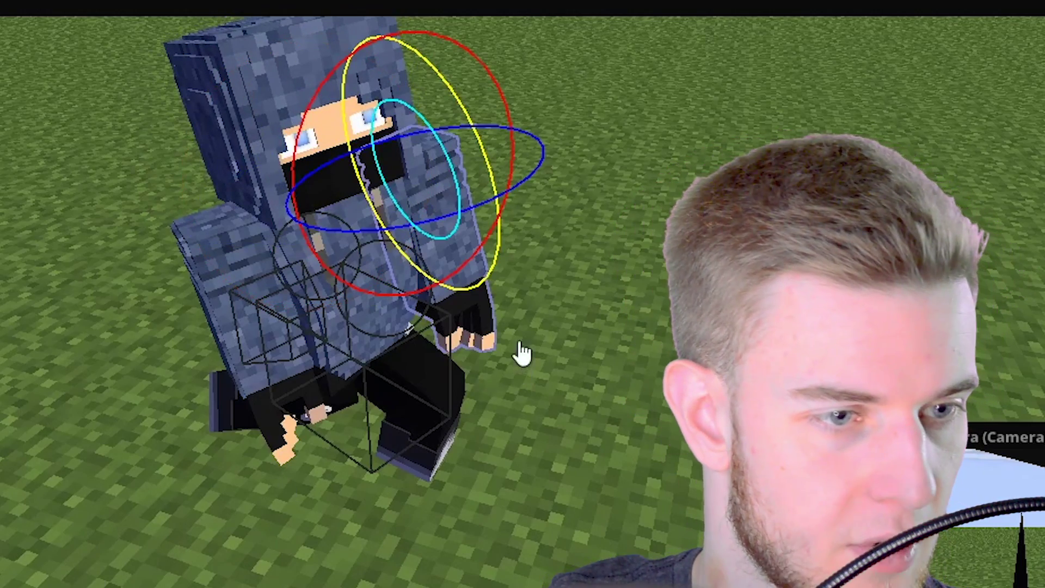
{"action": "left_click_drag", "start_coordinate": [519, 347], "coordinate": [479, 354]}
{"action": "left_click_drag", "start_coordinate": [509, 201], "coordinate": [521, 202]}
{"action": "mouse_move", "coordinate": [578, 316]}
{"action": "left_mouse_down"}
{"action": "mouse_move", "coordinate": [610, 297]}
{"action": "mouse_move", "coordinate": [573, 297]}
{"action": "left_mouse_up"}
{"action": "left_click_drag", "start_coordinate": [525, 235], "coordinate": [507, 140]}
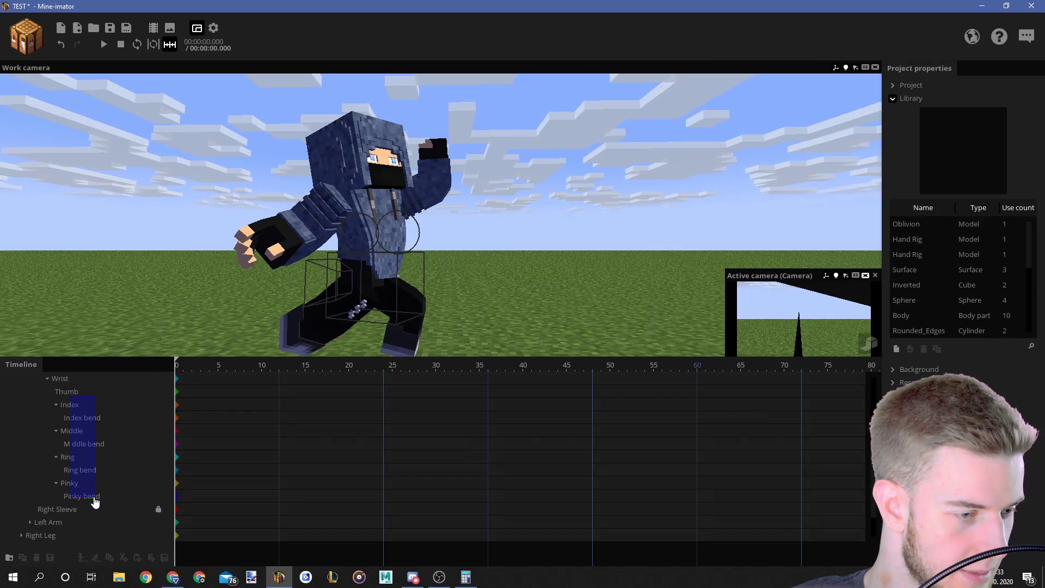
- Select the right hand's index, middle, ring and pinky parts together and set their Z bend to 90°
{"action": "left_click_drag", "start_coordinate": [94, 501], "coordinate": [95, 501]}
{"action": "left_click_drag", "start_coordinate": [825, 262], "coordinate": [928, 262]}
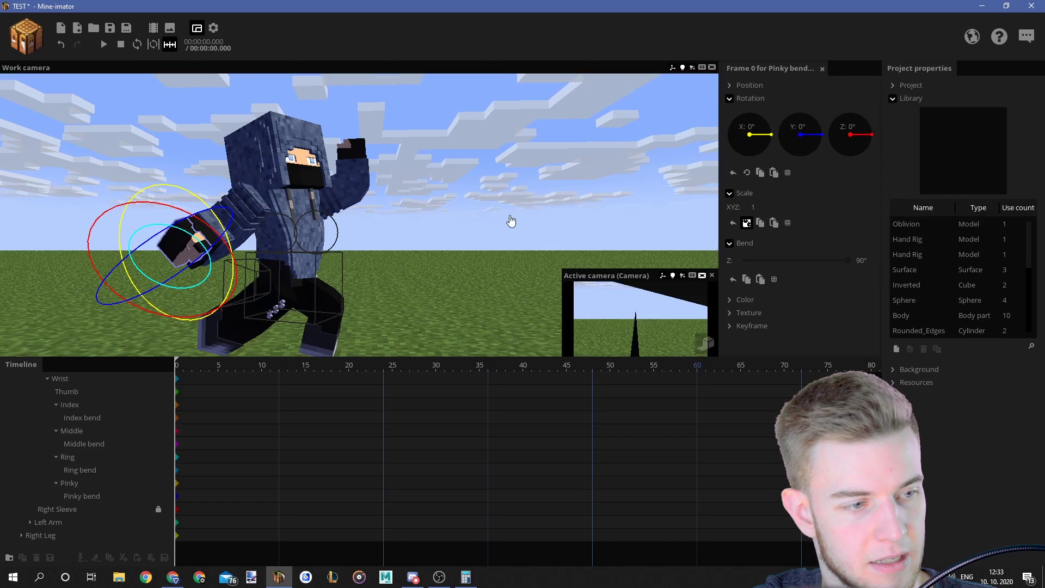
{"action": "left_click", "coordinate": [511, 220]}
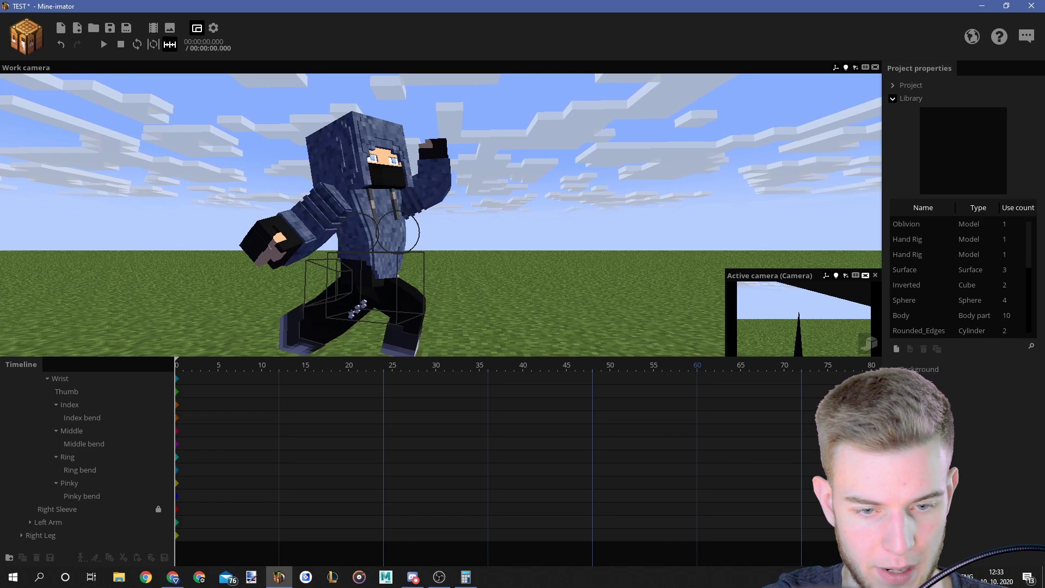
- Import the Mountain scenery from the Schematics, Nature, Biomes folder and reset its Z position
{"action": "scroll", "coordinate": [33, 434], "scroll_direction": "up", "scroll_amount": 1}
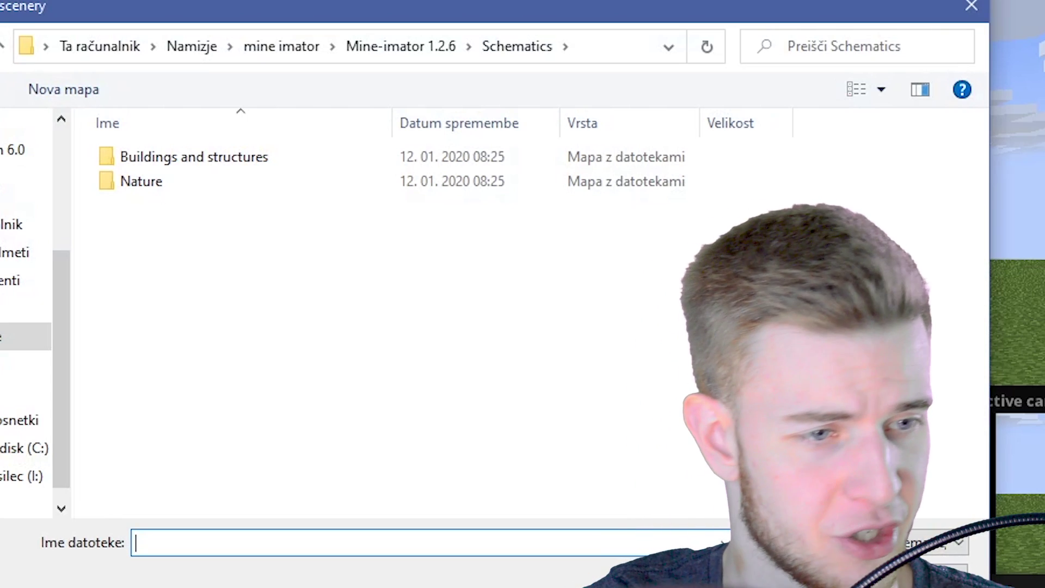
{"action": "double_click", "coordinate": [168, 183]}
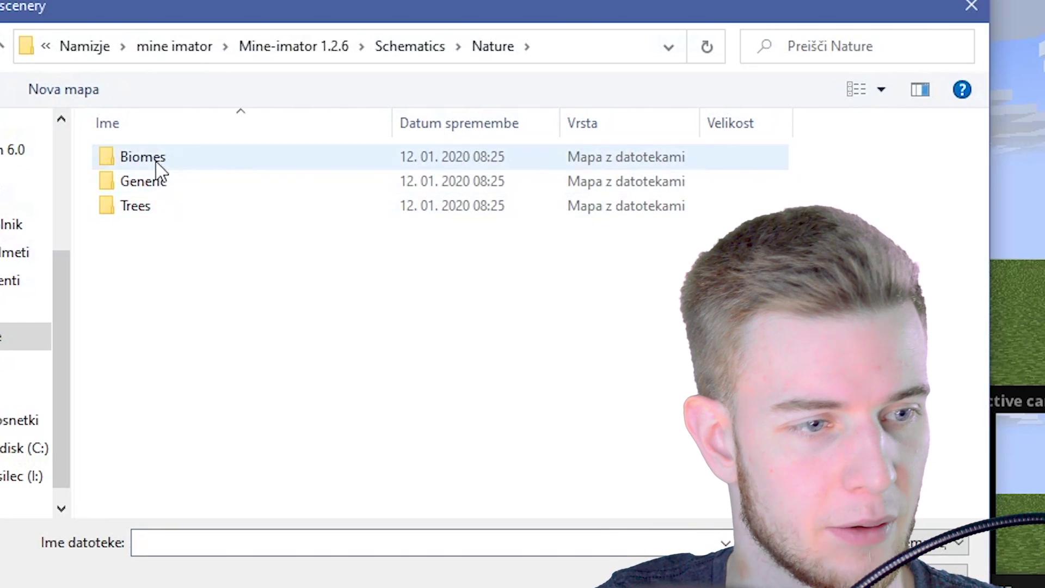
{"action": "double_click", "coordinate": [158, 159]}
{"action": "double_click", "coordinate": [210, 232]}
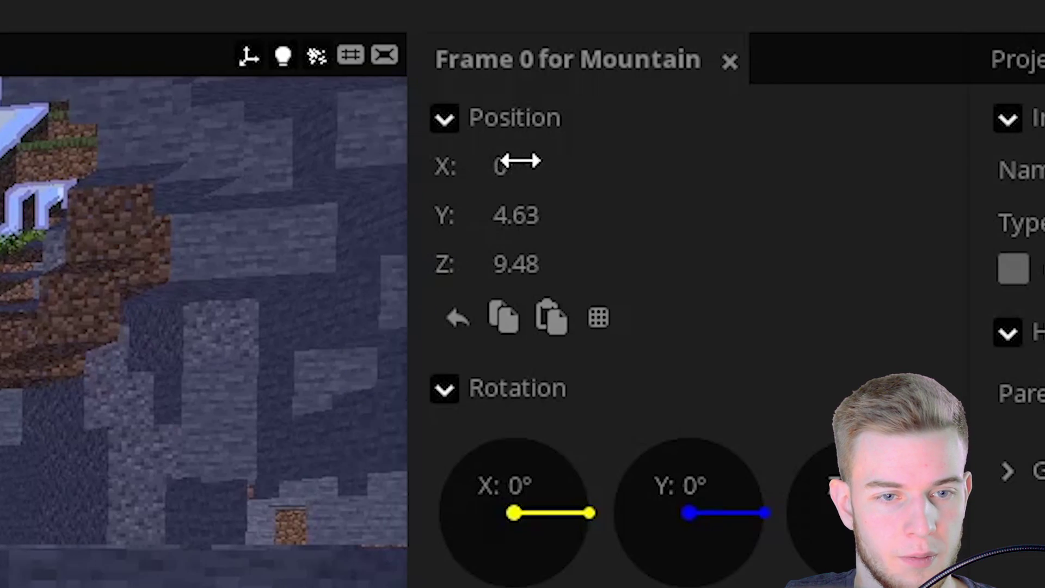
{"action": "right_click", "coordinate": [517, 256]}
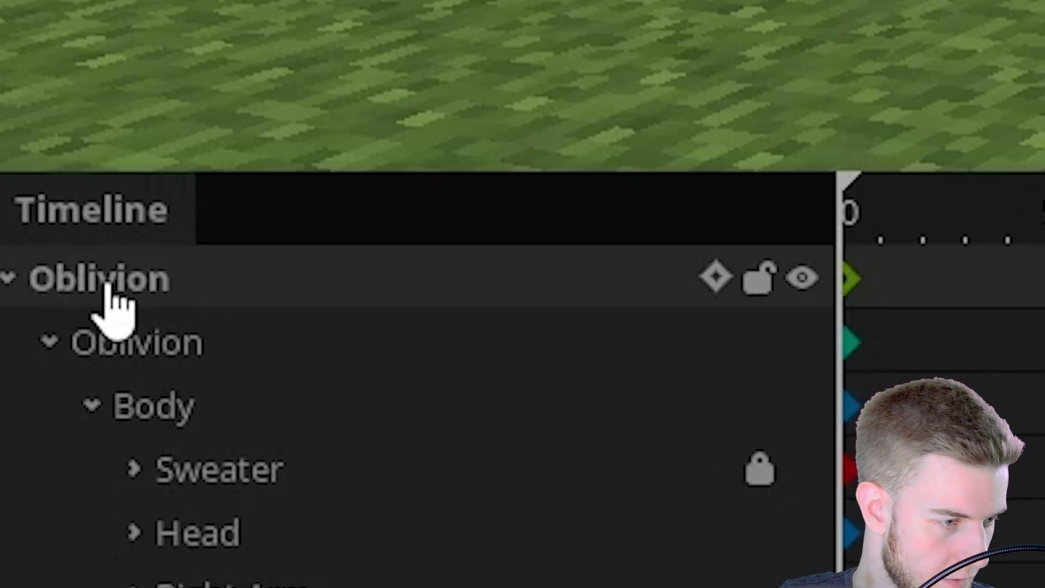
- Parent the Oblivion folder to Mountain and place the character at the cliff-top edge, rotated about 78° around Y
{"action": "left_click_drag", "start_coordinate": [114, 290], "coordinate": [158, 340]}
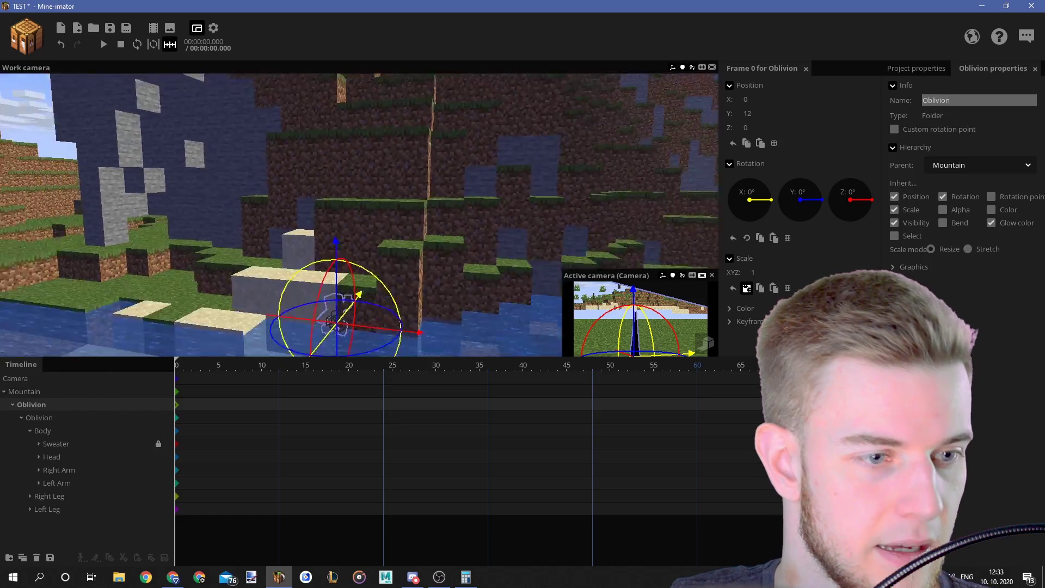
{"action": "left_click_drag", "start_coordinate": [360, 215], "coordinate": [507, 147]}
{"action": "left_click_drag", "start_coordinate": [506, 147], "coordinate": [424, 245]}
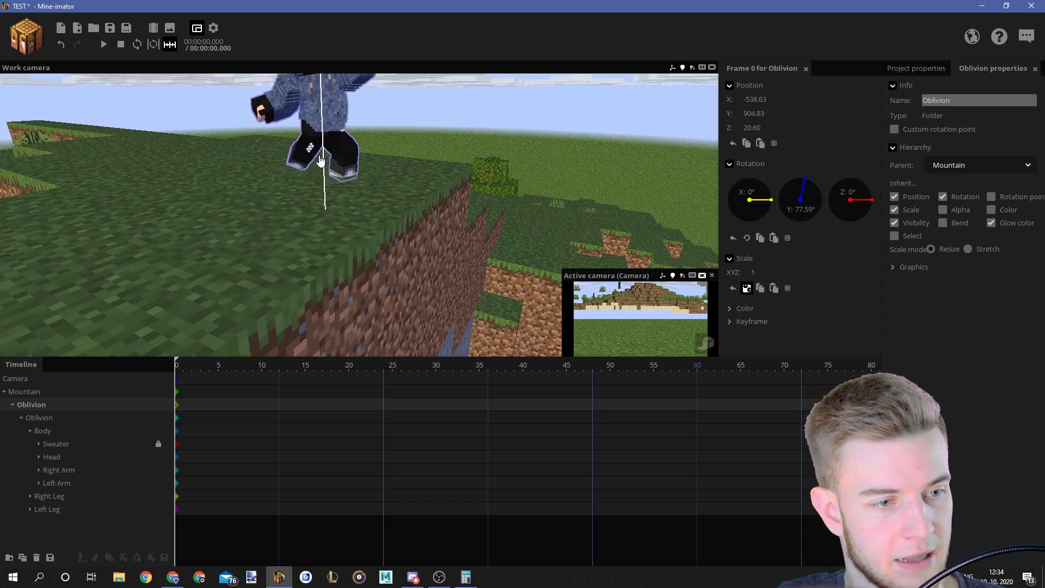
{"action": "mouse_move", "coordinate": [372, 231]}
{"action": "right_mouse_down"}
{"action": "mouse_move", "coordinate": [359, 231]}
{"action": "mouse_move", "coordinate": [373, 232]}
{"action": "right_mouse_up"}
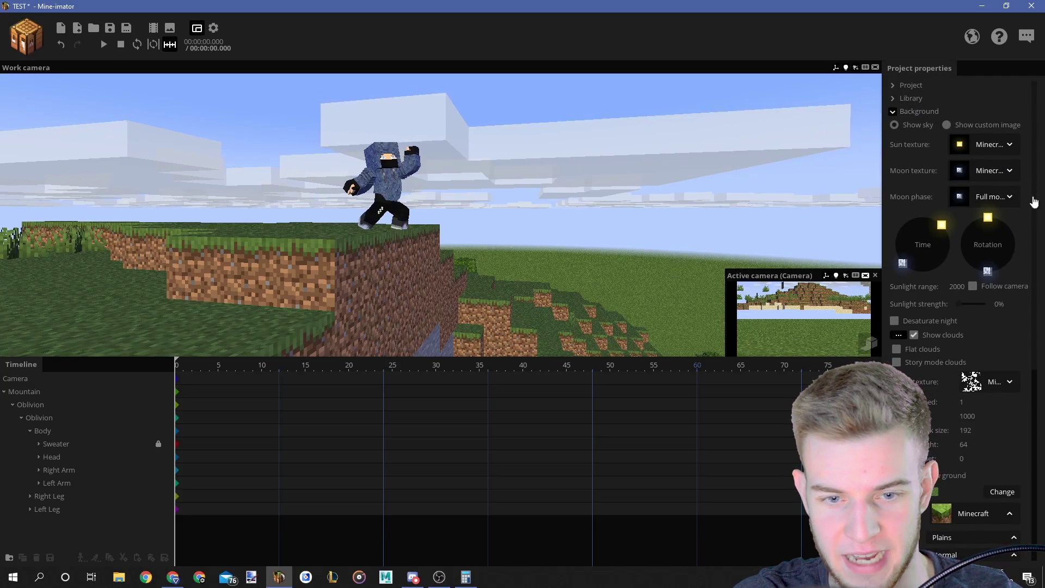
- Turn off the clouds in the project's background settings
{"action": "scroll", "coordinate": [1034, 201], "scroll_direction": "down", "scroll_amount": 3}
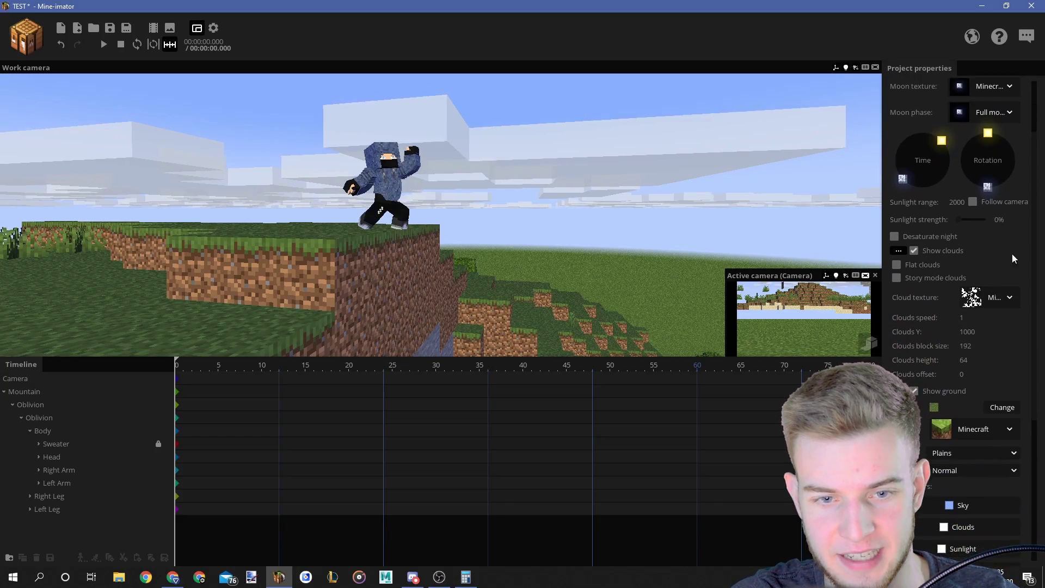
{"action": "left_click", "coordinate": [954, 253]}
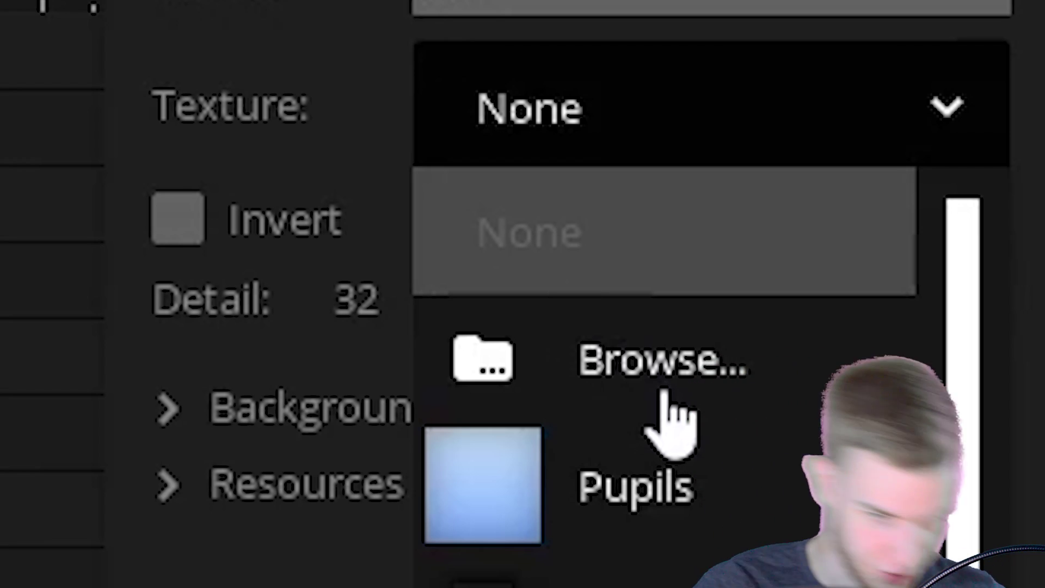
- Apply the cloudy_bright texture to the SKY sphere with Invert enabled, and set the sphere's brightness to 100%
{"action": "left_click", "coordinate": [665, 392]}
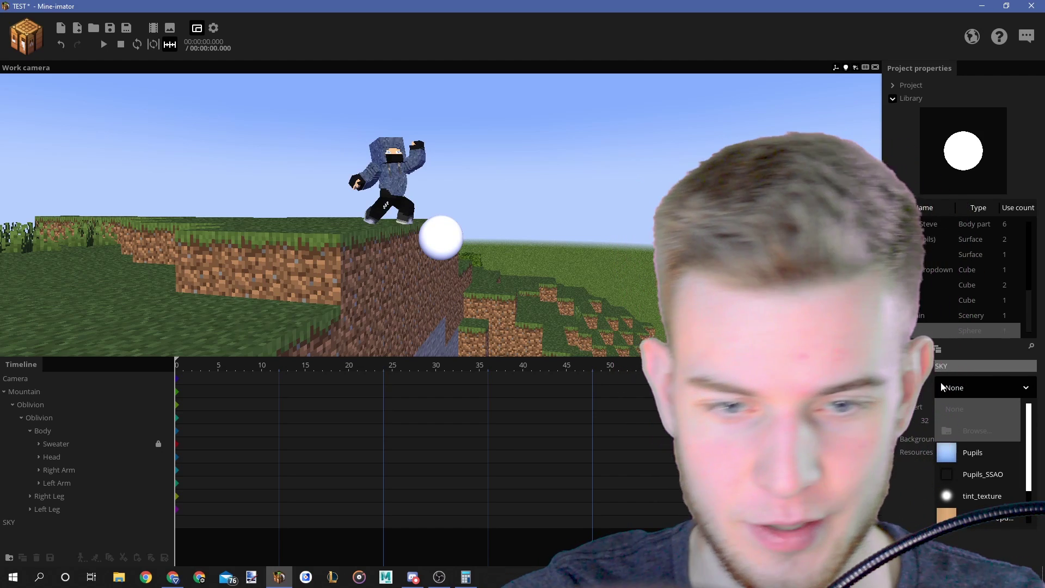
{"action": "left_click", "coordinate": [943, 410]}
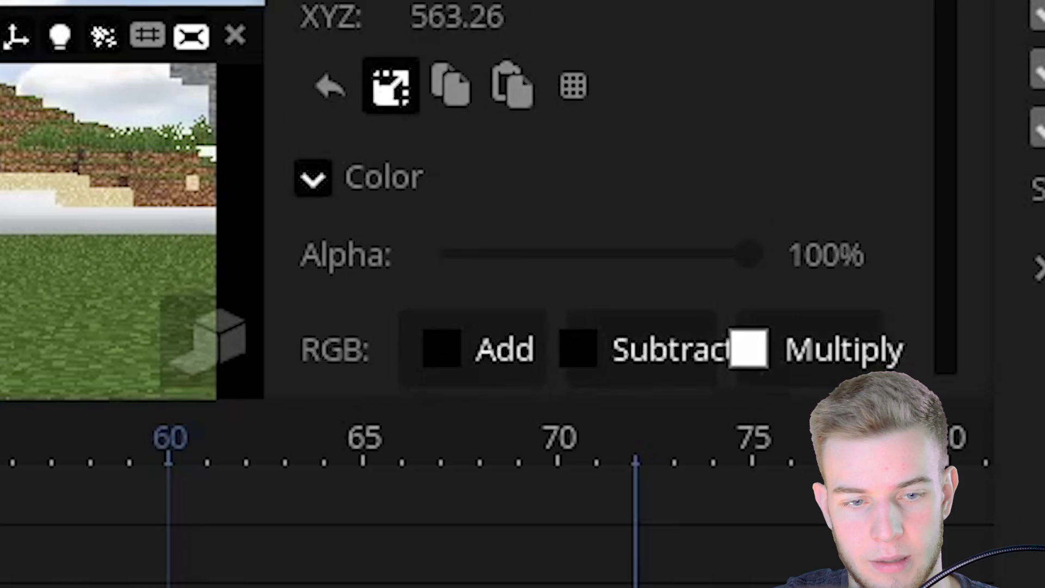
{"action": "scroll", "coordinate": [775, 317], "scroll_direction": "down", "scroll_amount": 3}
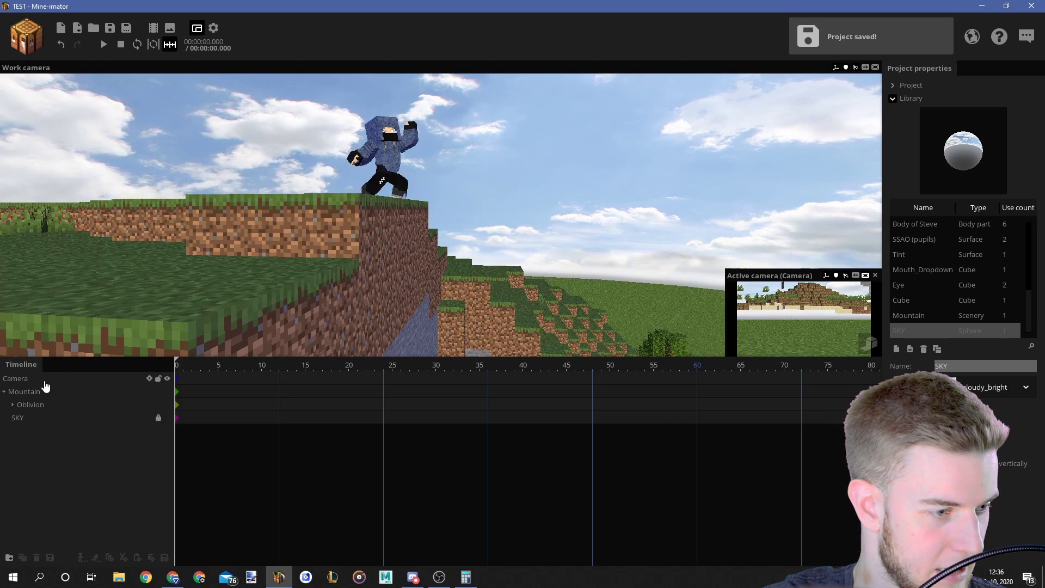
- Frame the character on the cliff edge closely from a low angle with Camera, and turn off the composition grid
{"action": "left_click", "coordinate": [34, 393]}
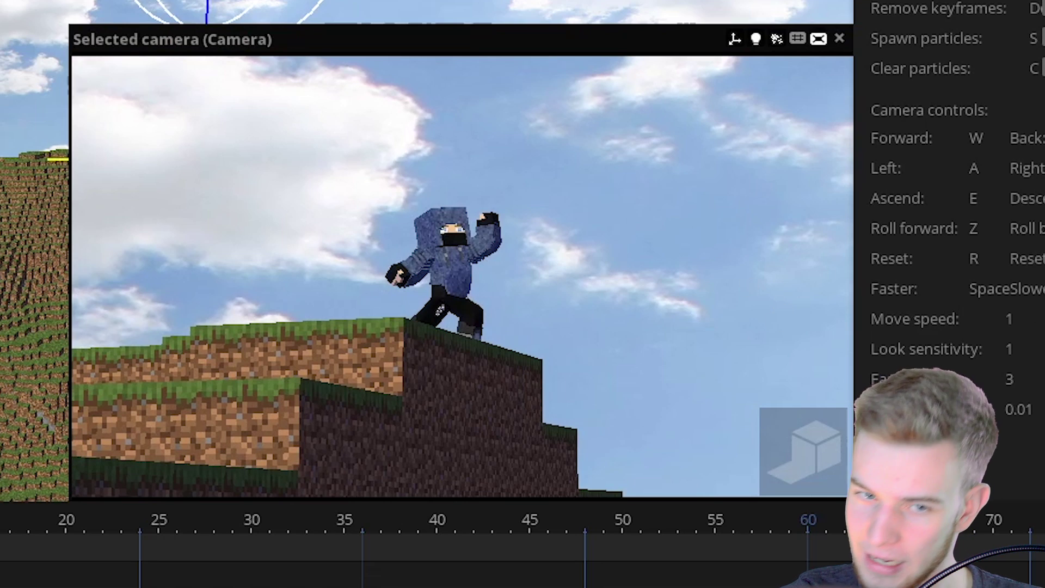
{"action": "scroll", "coordinate": [949, 218], "scroll_direction": "up", "scroll_amount": 10}
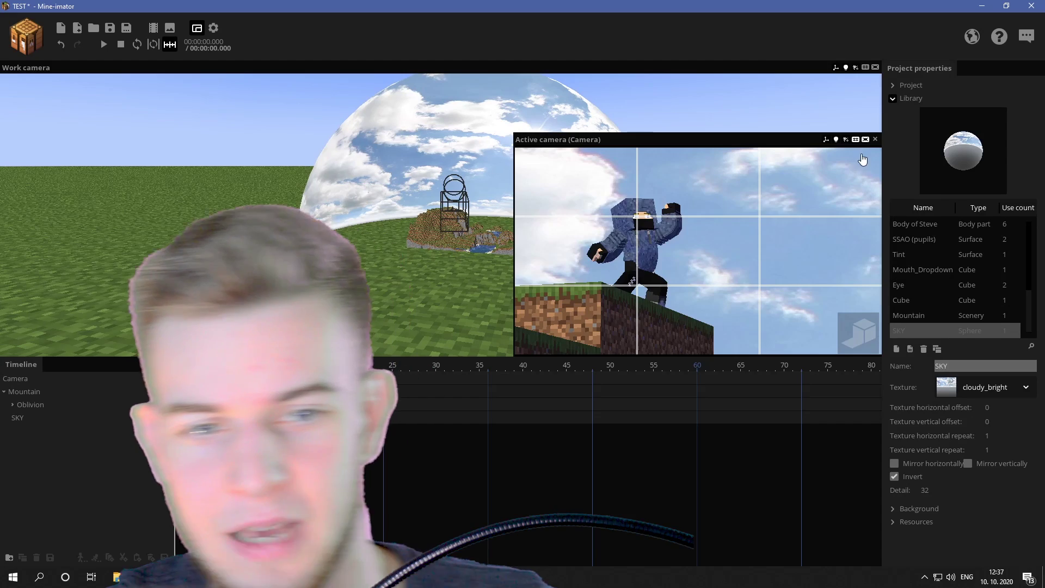
{"action": "left_click", "coordinate": [816, 45]}
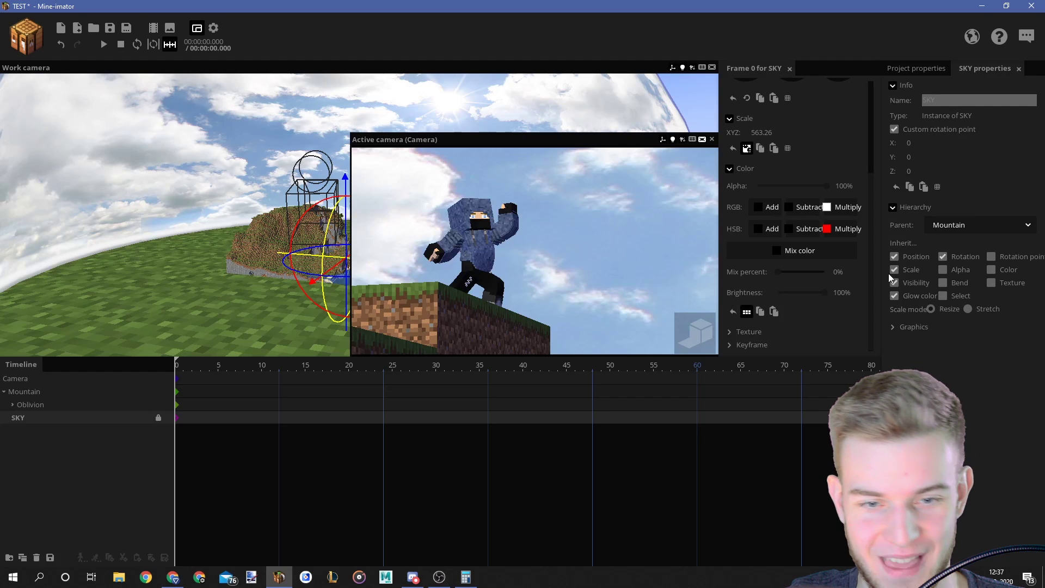
- Adjust the background's time and sun rotation so sunlight falls on the cliff's right-hand face, and save the project
{"action": "left_click", "coordinate": [940, 324]}
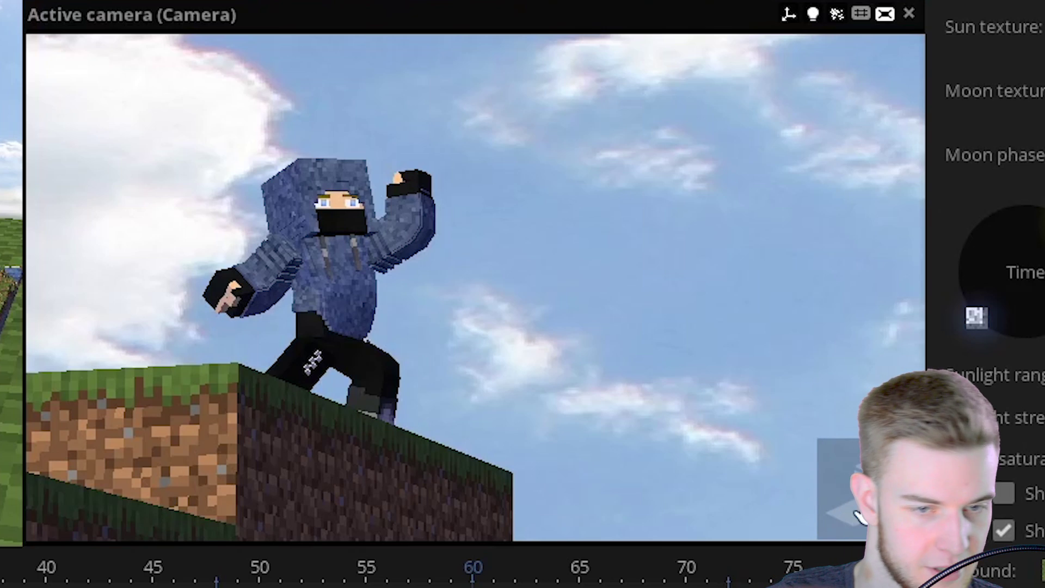
{"action": "left_click", "coordinate": [859, 516]}
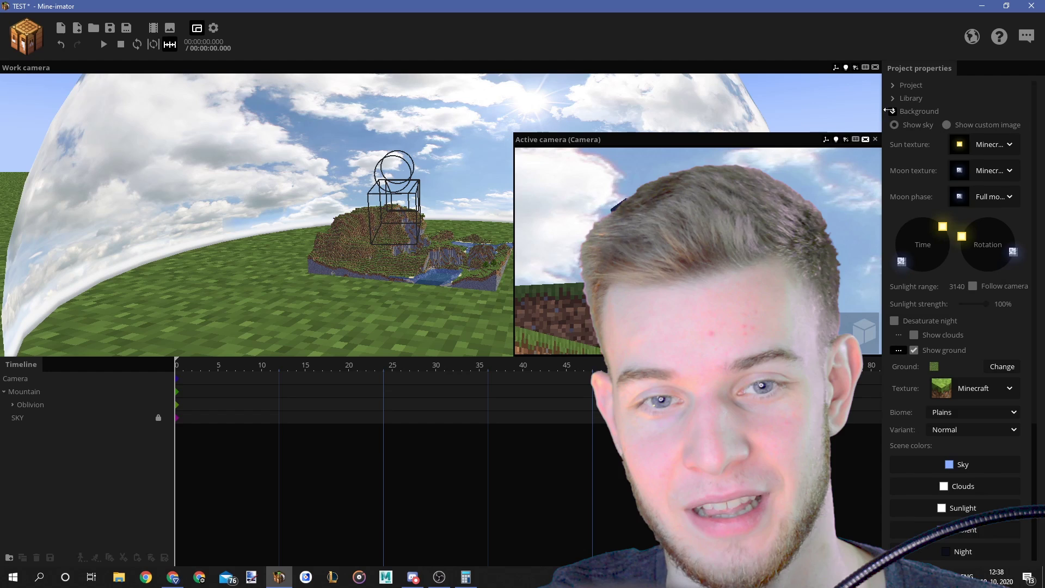
{"action": "left_click", "coordinate": [918, 111]}
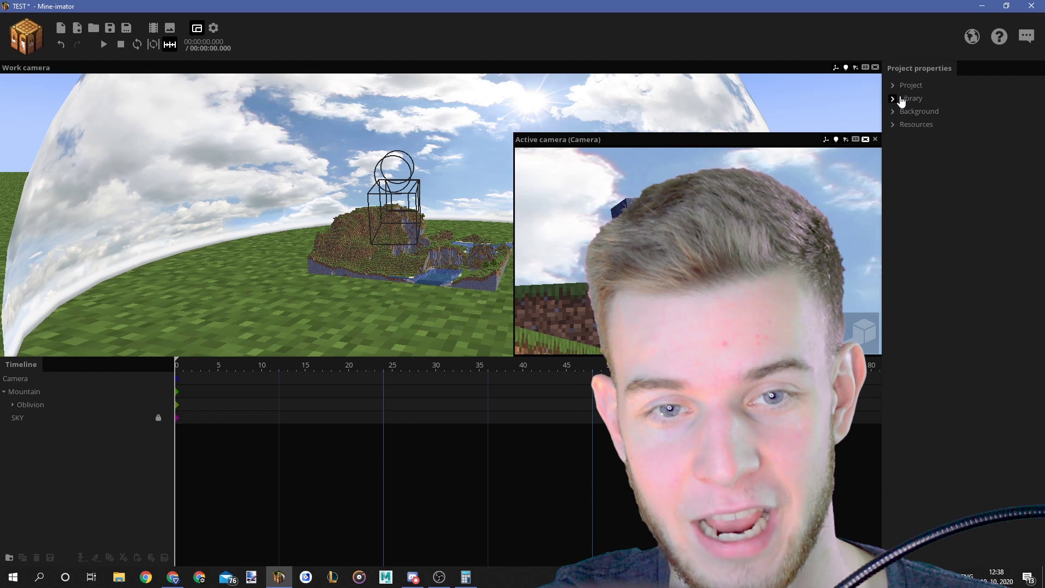
{"action": "left_click", "coordinate": [911, 98]}
{"action": "key", "text": "ctrl+s"}
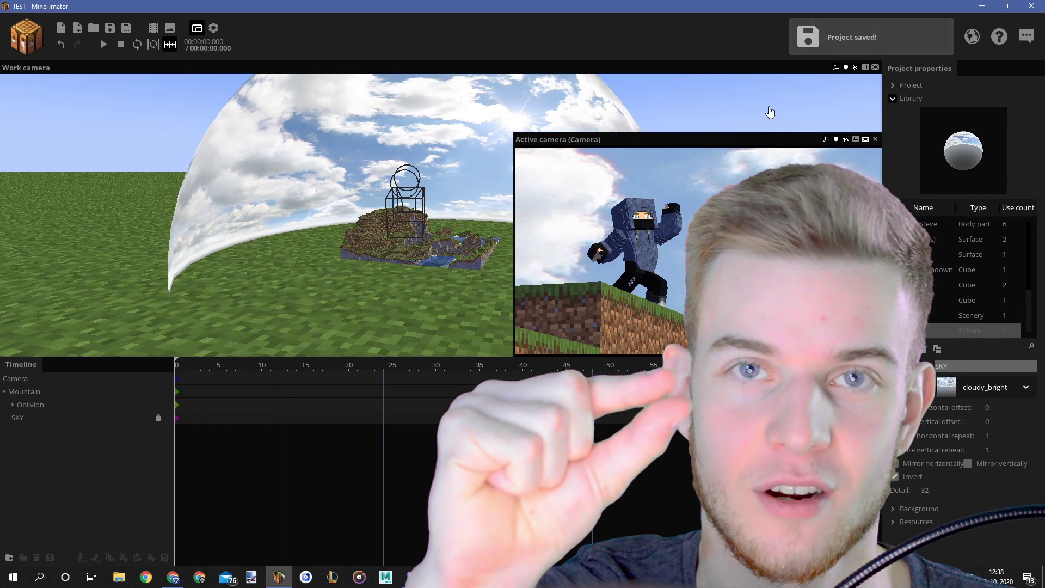
- Import the lens flare rig from the RIGS, UTILITY folder, parent Lens Flare to Camera, and delete the extra Camera1
{"action": "left_click", "coordinate": [77, 28]}
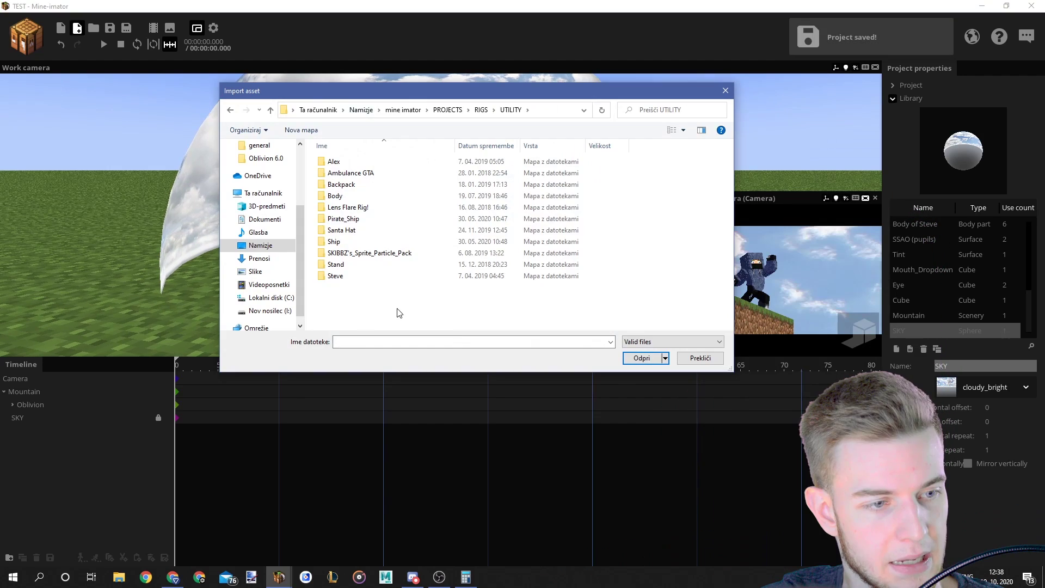
{"action": "double_click", "coordinate": [373, 230]}
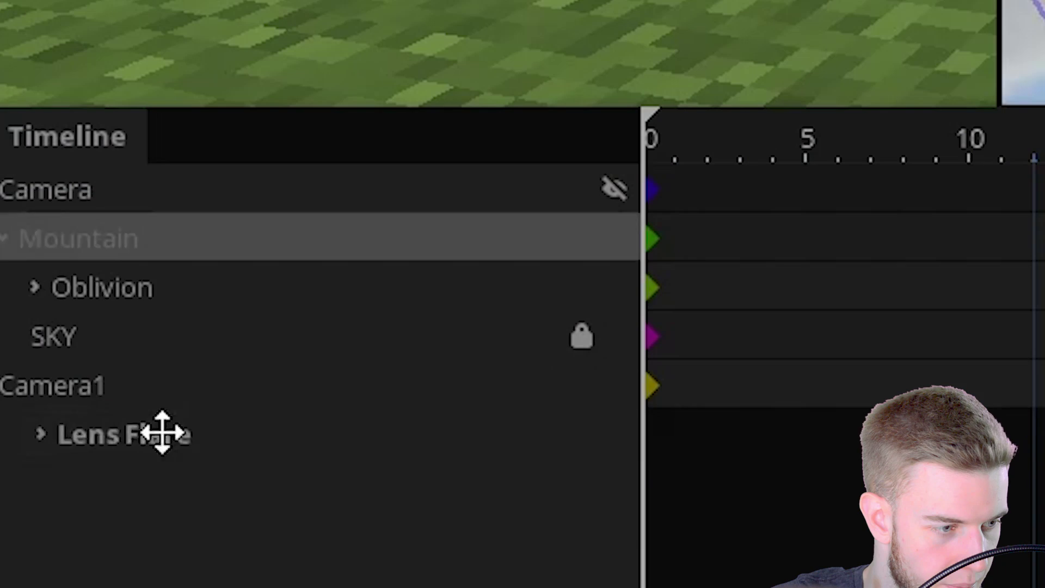
{"action": "left_click_drag", "start_coordinate": [163, 431], "coordinate": [106, 187]}
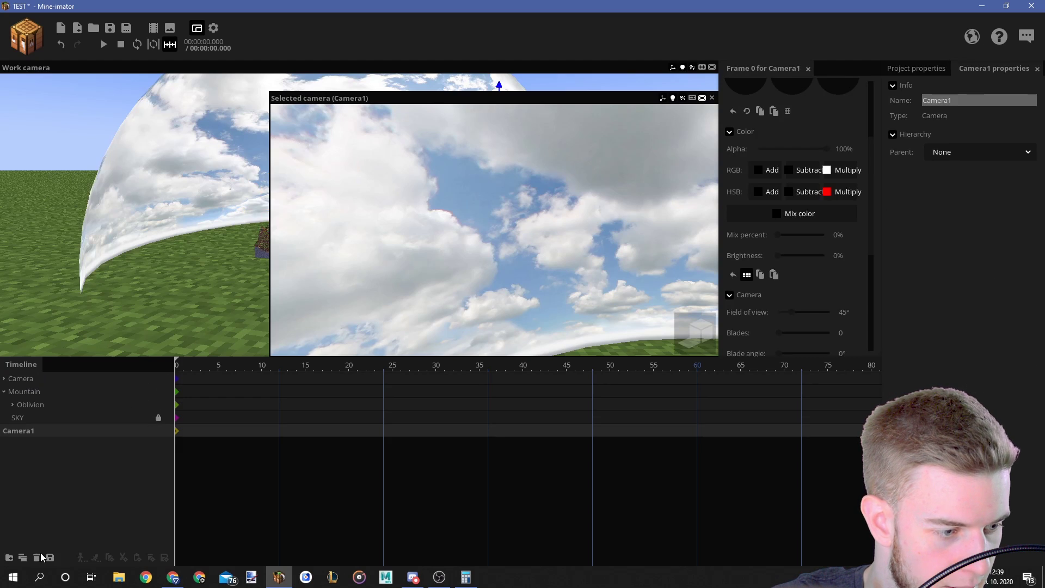
{"action": "left_click", "coordinate": [40, 556]}
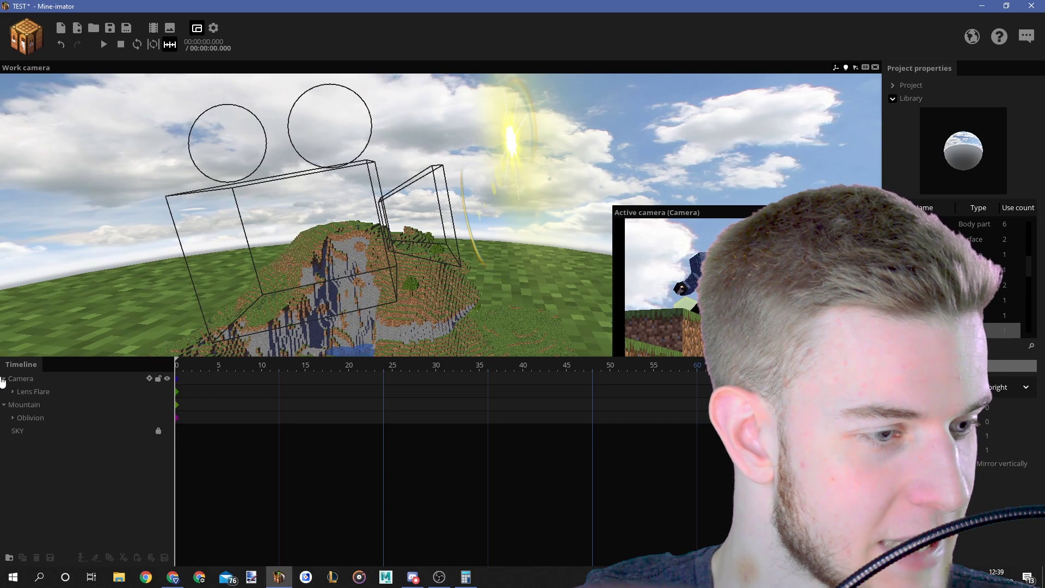
- Scale the Lens Flare folder to 0.09 and place its sun in the upper-right corner of the camera's shot
{"action": "left_click", "coordinate": [33, 392]}
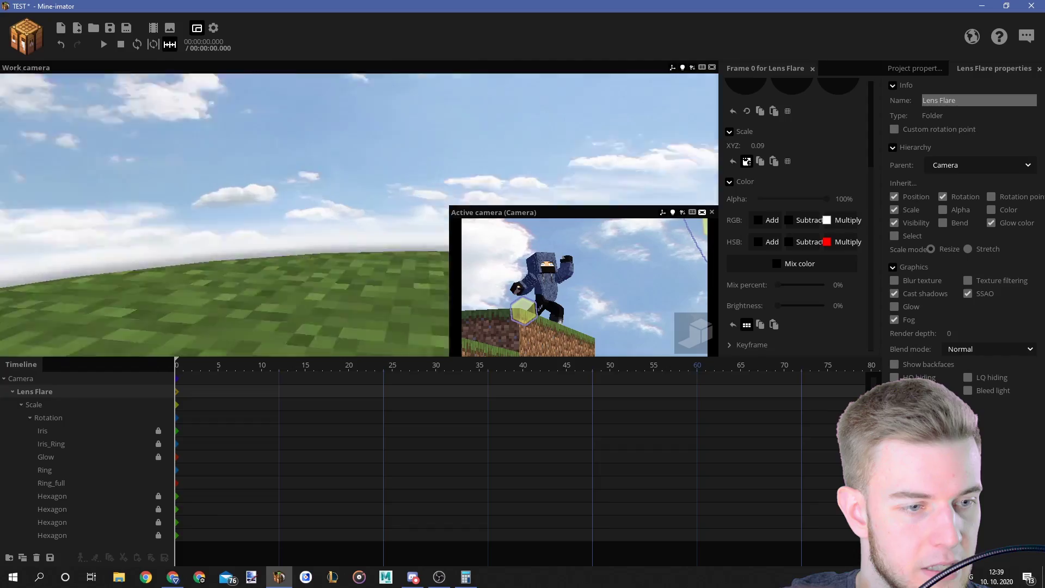
{"action": "right_click_drag", "start_coordinate": [327, 218], "coordinate": [370, 229]}
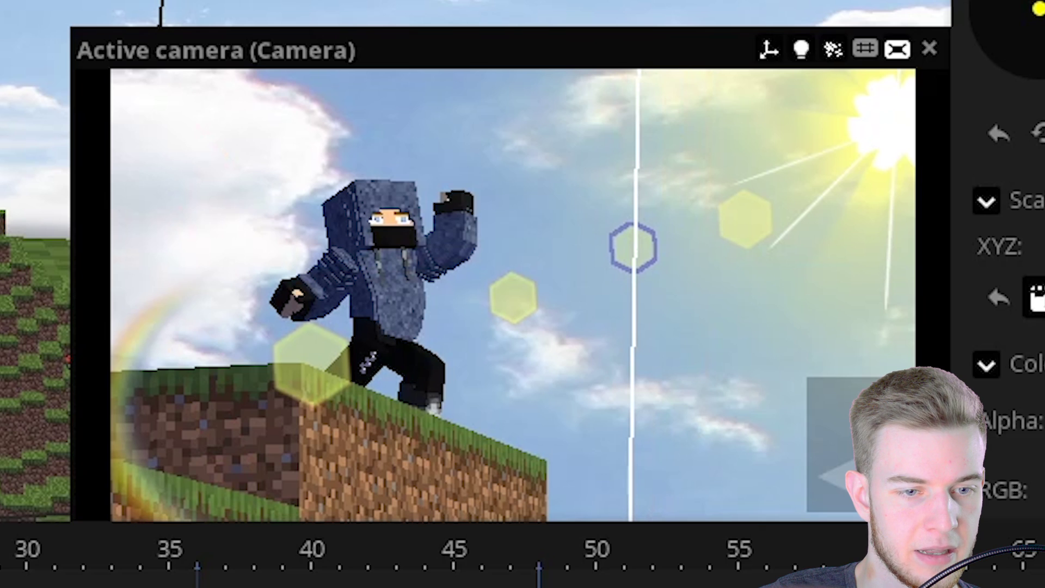
{"action": "left_click", "coordinate": [746, 218]}
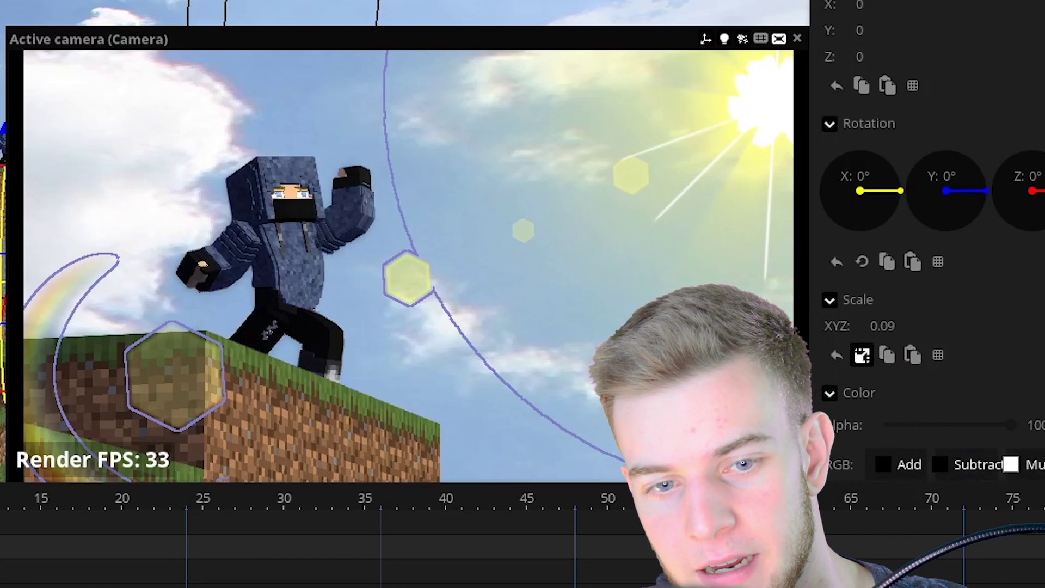
{"action": "left_click", "coordinate": [898, 327]}
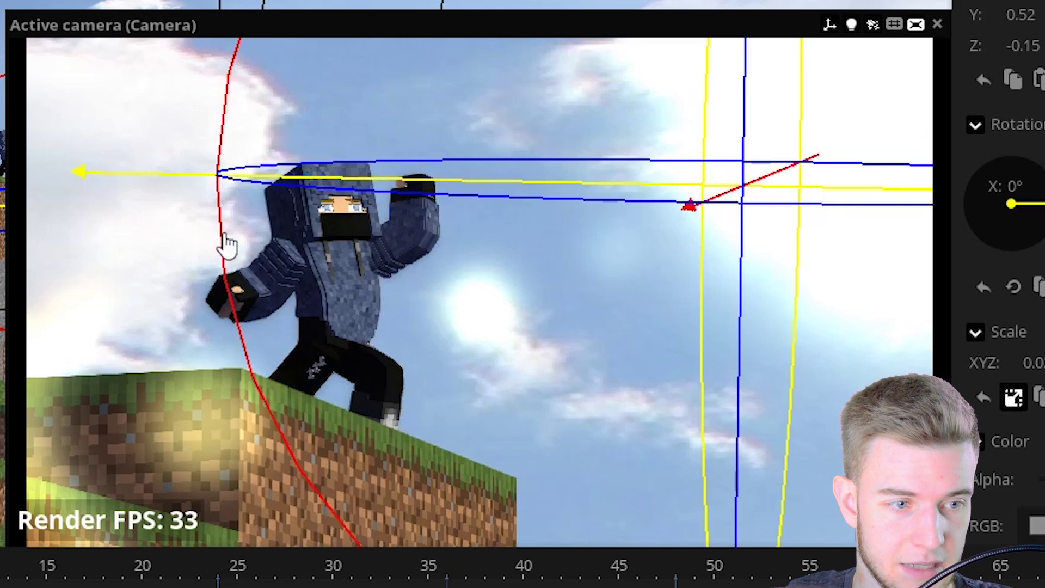
- Scale the lens flare's Glow part to 0.20 and darken its glow color to gray 696969
{"action": "left_click_drag", "start_coordinate": [158, 176], "coordinate": [157, 176]}
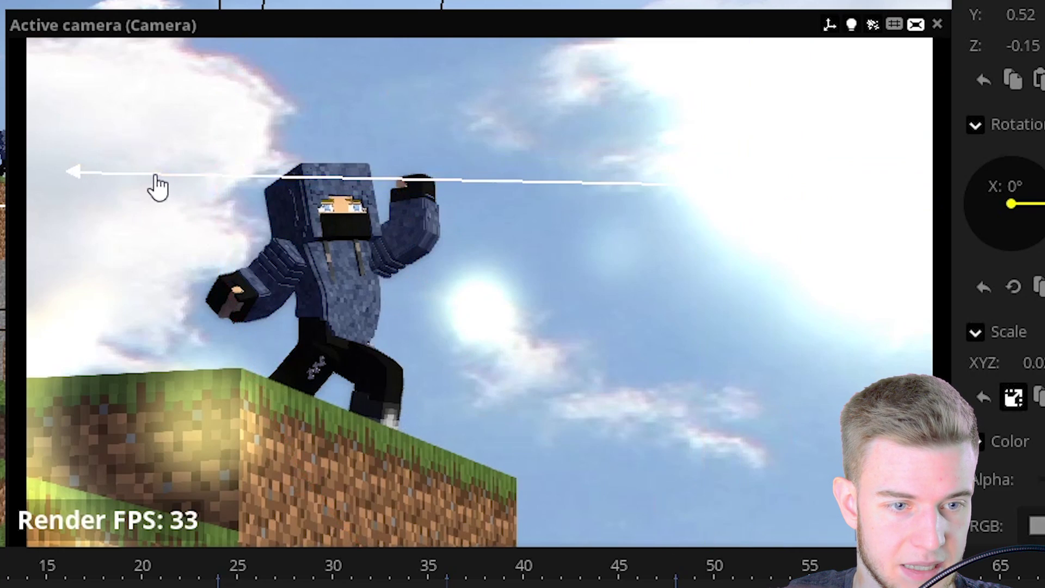
{"action": "scroll", "coordinate": [979, 272], "scroll_direction": "down", "scroll_amount": 5}
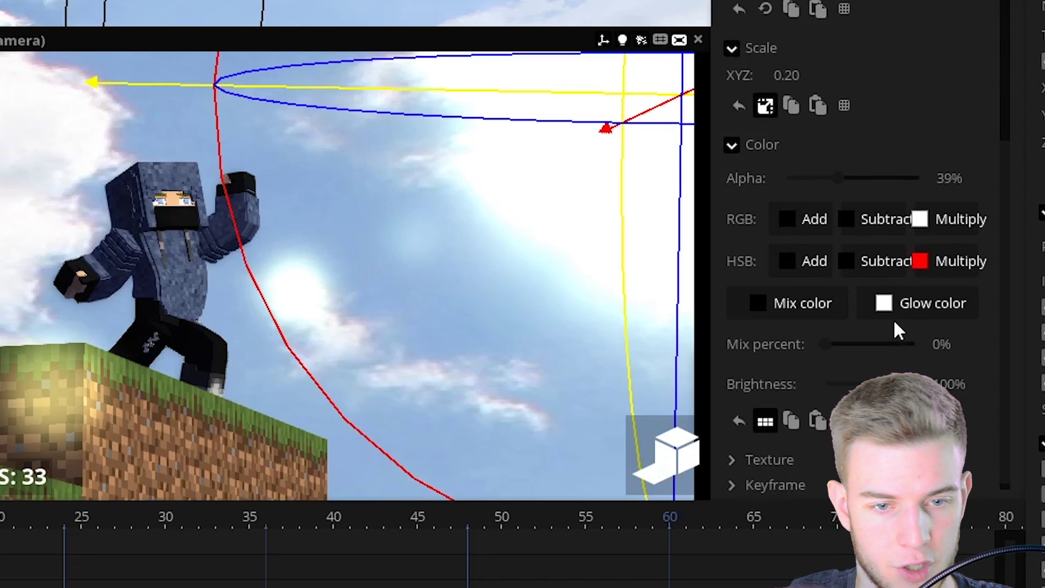
{"action": "left_click", "coordinate": [904, 302]}
{"action": "left_click", "coordinate": [136, 366]}
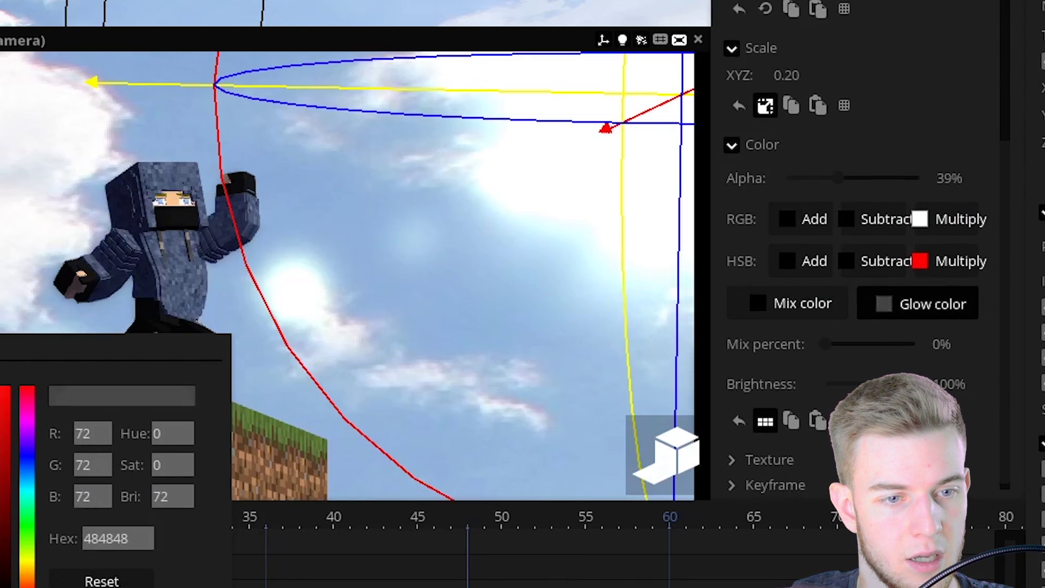
{"action": "left_click_drag", "start_coordinate": [0, 536], "coordinate": [0, 476]}
{"action": "left_click", "coordinate": [0, 587]}
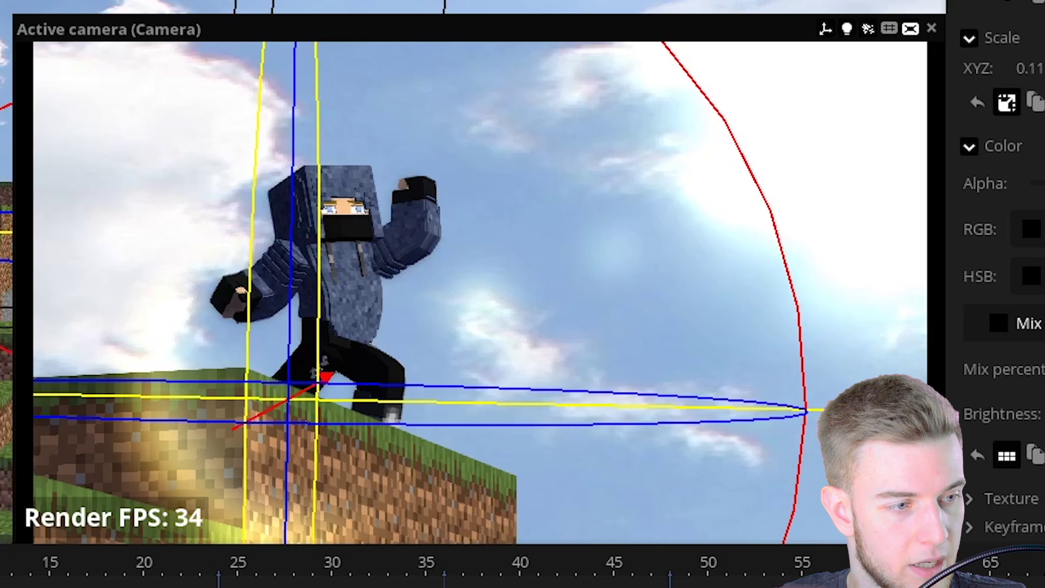
- Give the SKY sphere a faint glow by darkening its glow color from white to a dark gray
{"action": "left_click", "coordinate": [0, 272]}
{"action": "left_click_drag", "start_coordinate": [49, 272], "coordinate": [0, 272]}
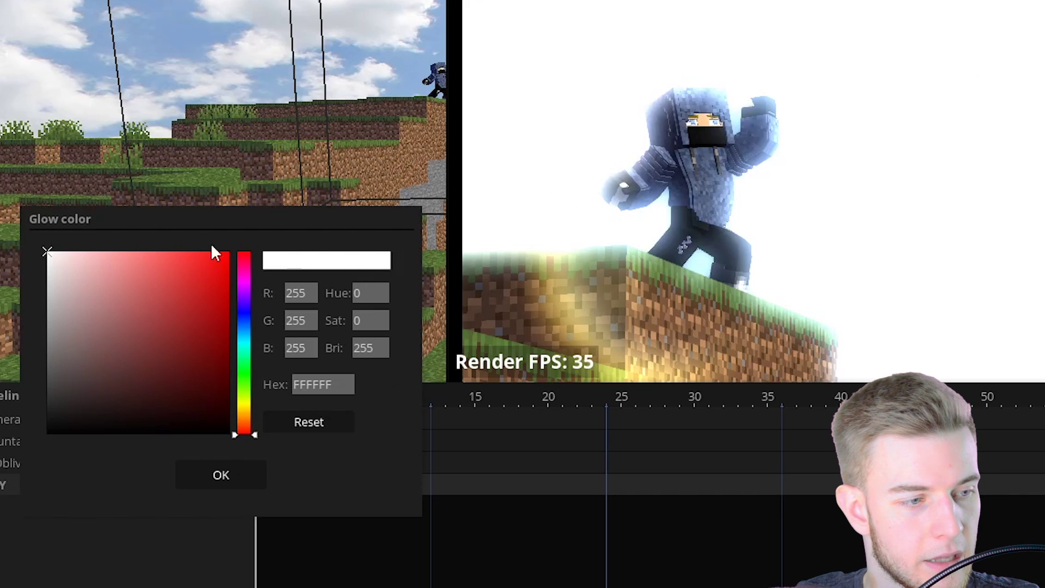
{"action": "left_click_drag", "start_coordinate": [210, 242], "coordinate": [18, 507]}
{"action": "left_click_drag", "start_coordinate": [5, 460], "coordinate": [10, 342]}
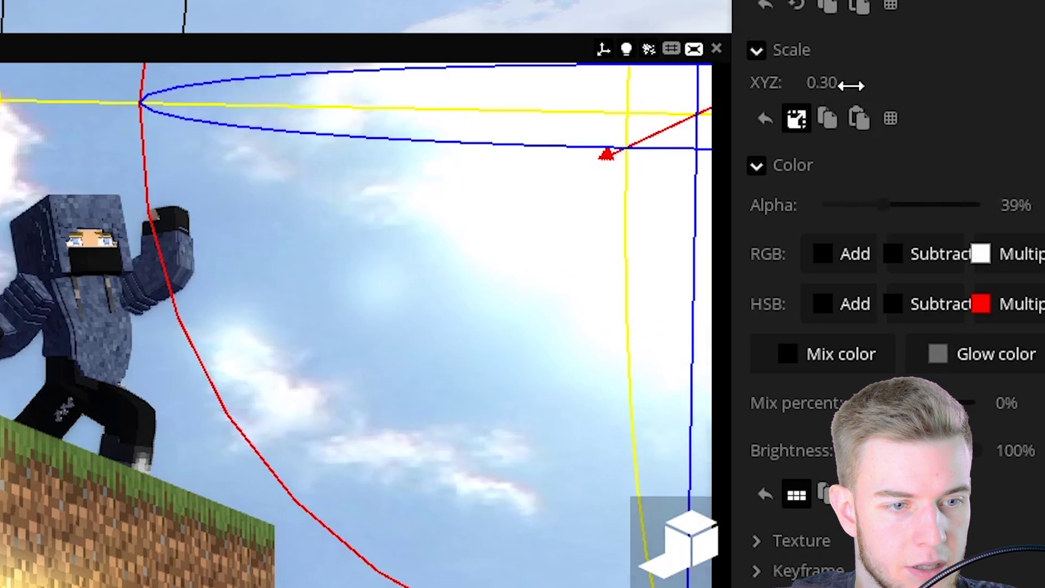
- Enlarge the lens flare's Glow part to a scale of 0.55 and set its glow color to 191919
{"action": "left_click_drag", "start_coordinate": [851, 86], "coordinate": [884, 84]}
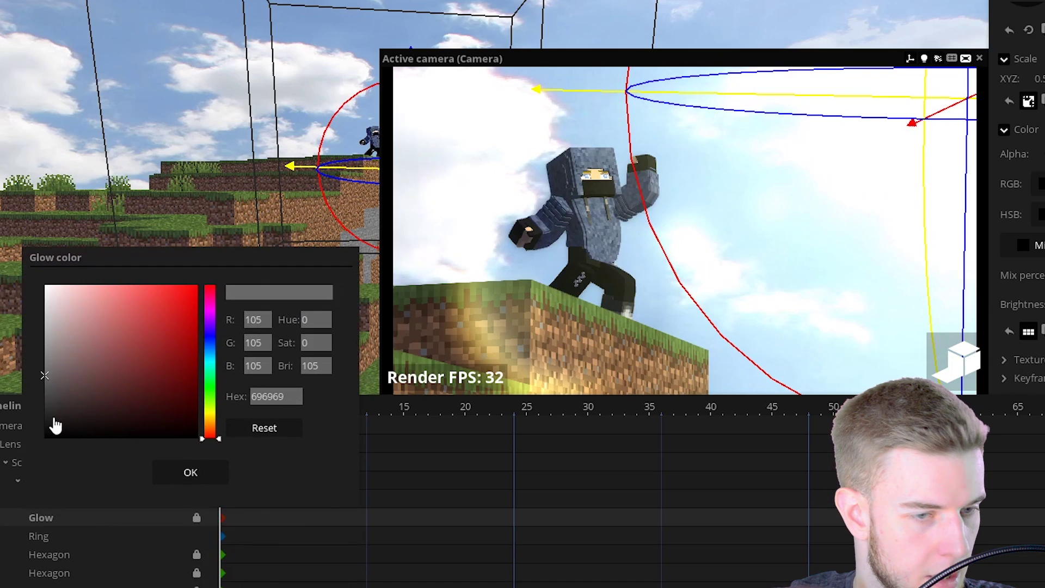
{"action": "left_click_drag", "start_coordinate": [55, 424], "coordinate": [19, 430]}
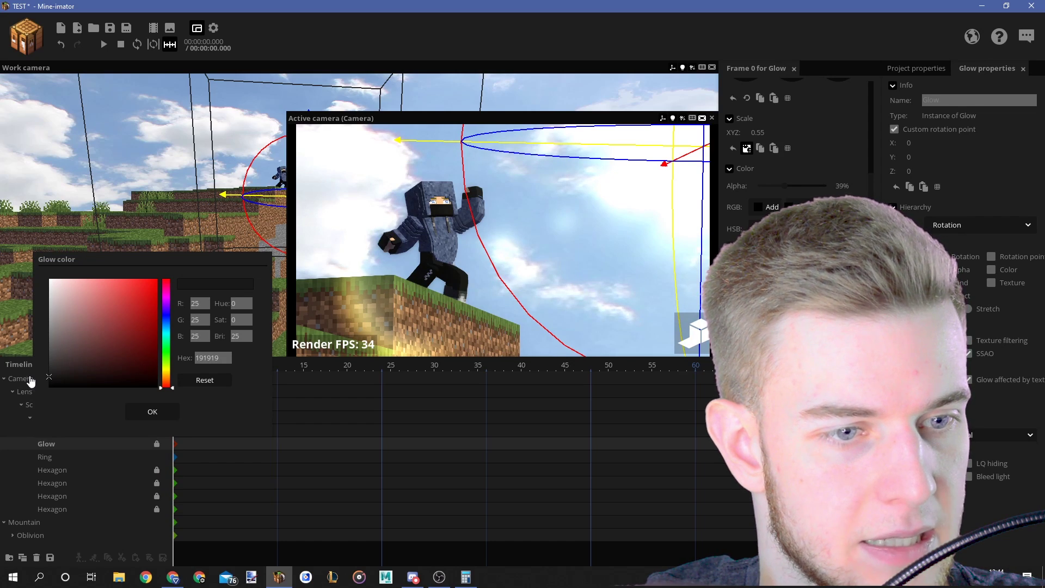
{"action": "left_click", "coordinate": [151, 410]}
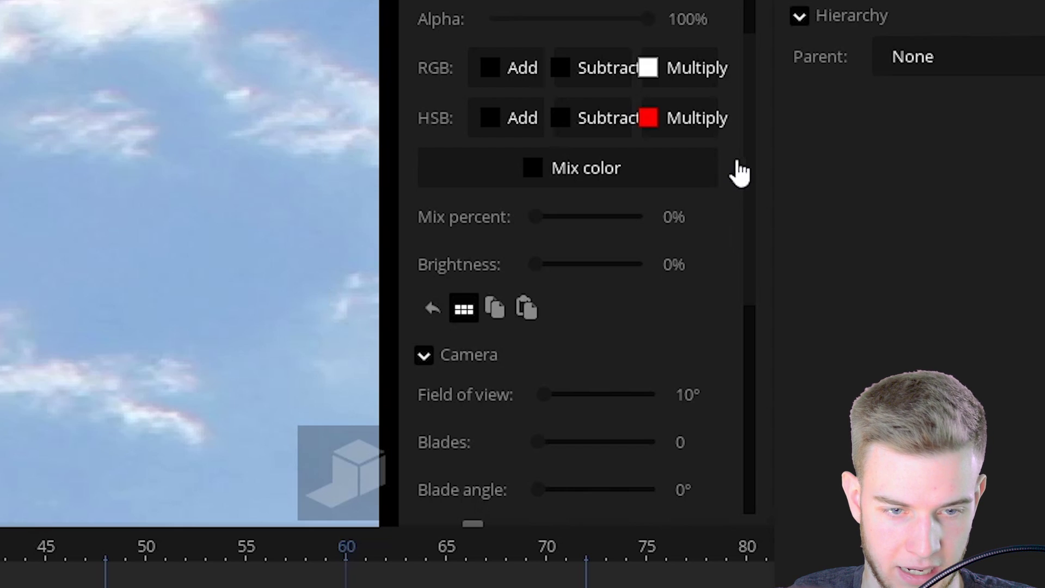
- Enable depth of field on Camera, lower its range to about 42 and reduce the blur size
{"action": "scroll", "coordinate": [865, 201], "scroll_direction": "down", "scroll_amount": 5}
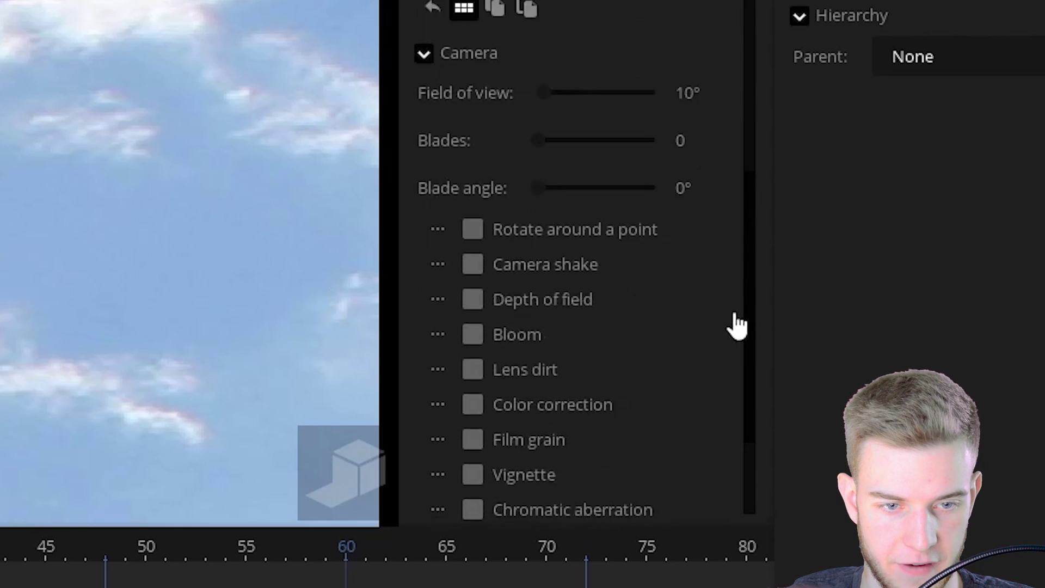
{"action": "left_click", "coordinate": [538, 234]}
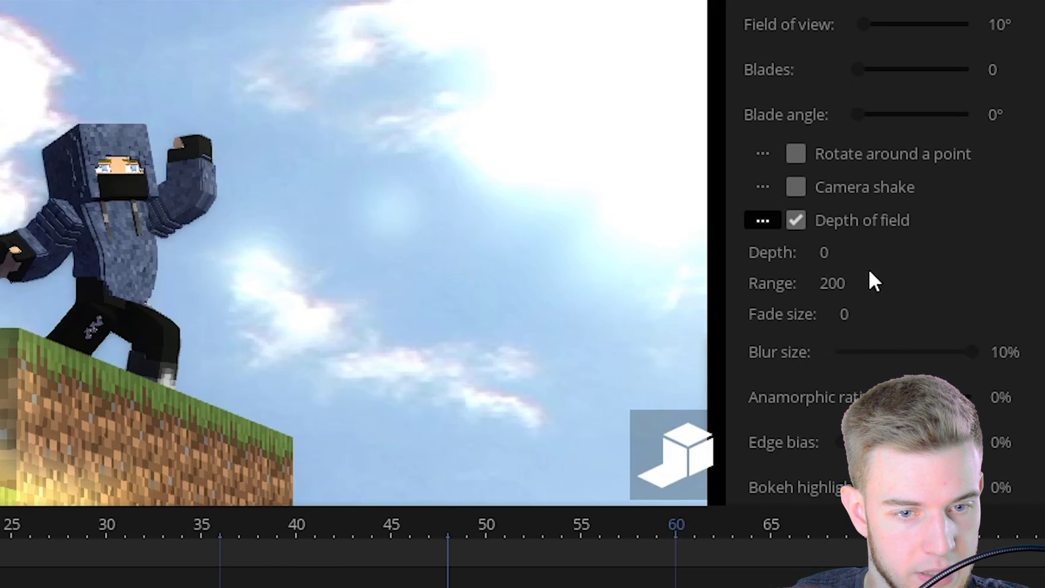
{"action": "left_click_drag", "start_coordinate": [767, 298], "coordinate": [758, 300]}
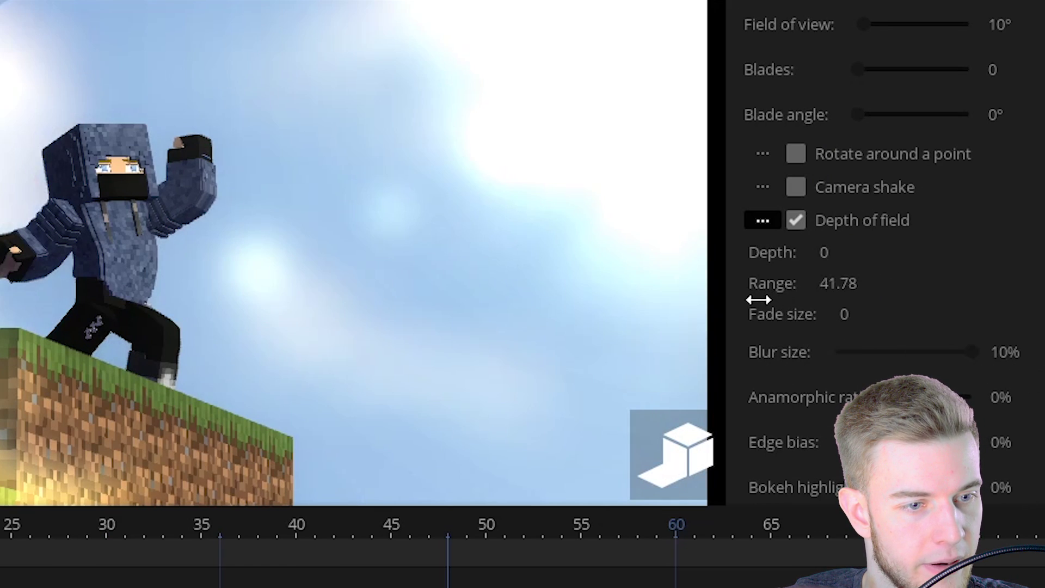
{"action": "left_click_drag", "start_coordinate": [968, 330], "coordinate": [957, 330]}
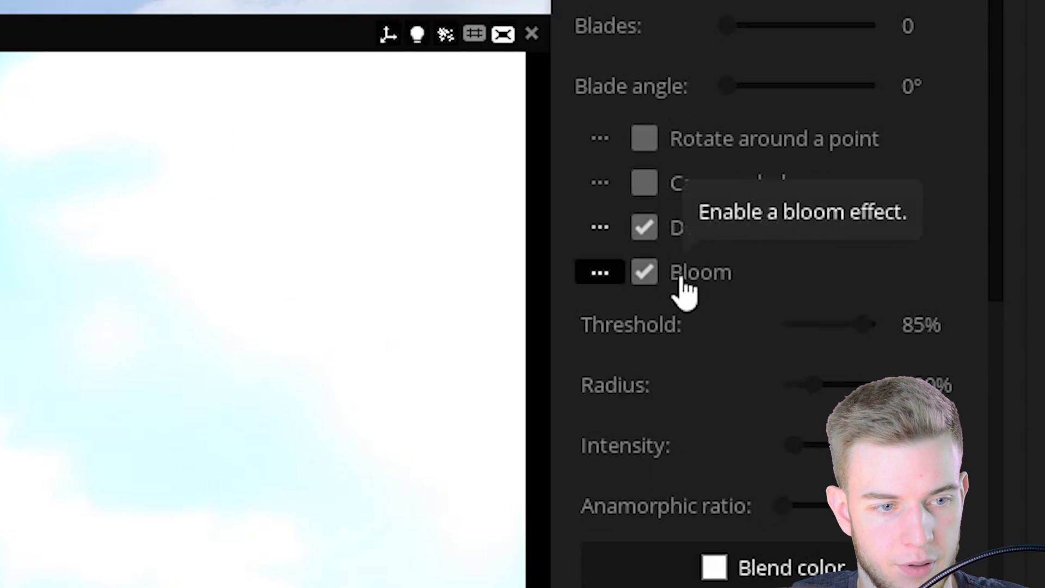
- Replace the camera's Bloom with Lens dirt using Lens_dirt2 at 300% radius, 42% intensity and 127% power, and enable Color correction
{"action": "left_click", "coordinate": [683, 288]}
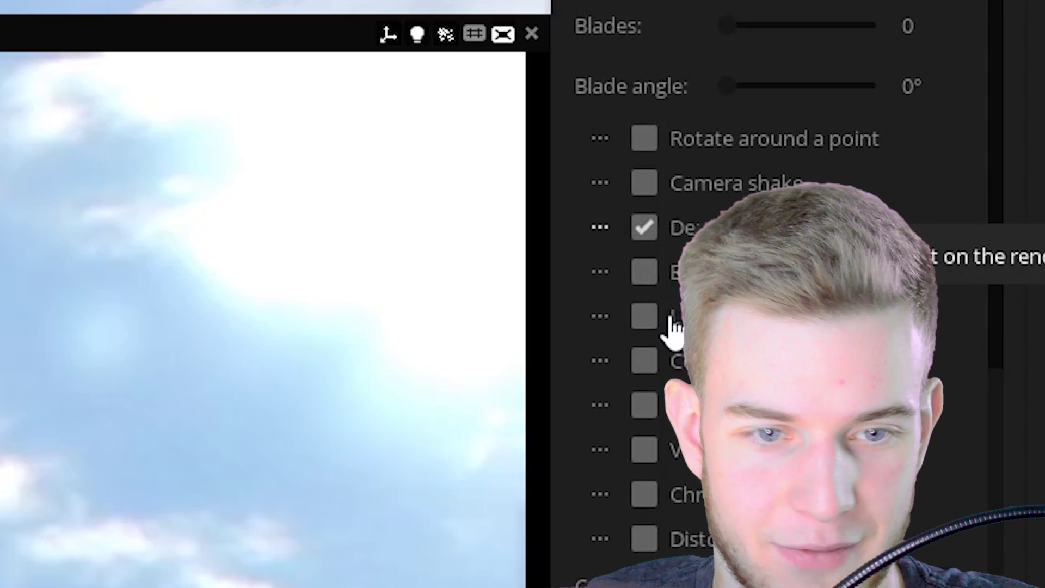
{"action": "left_click", "coordinate": [665, 318]}
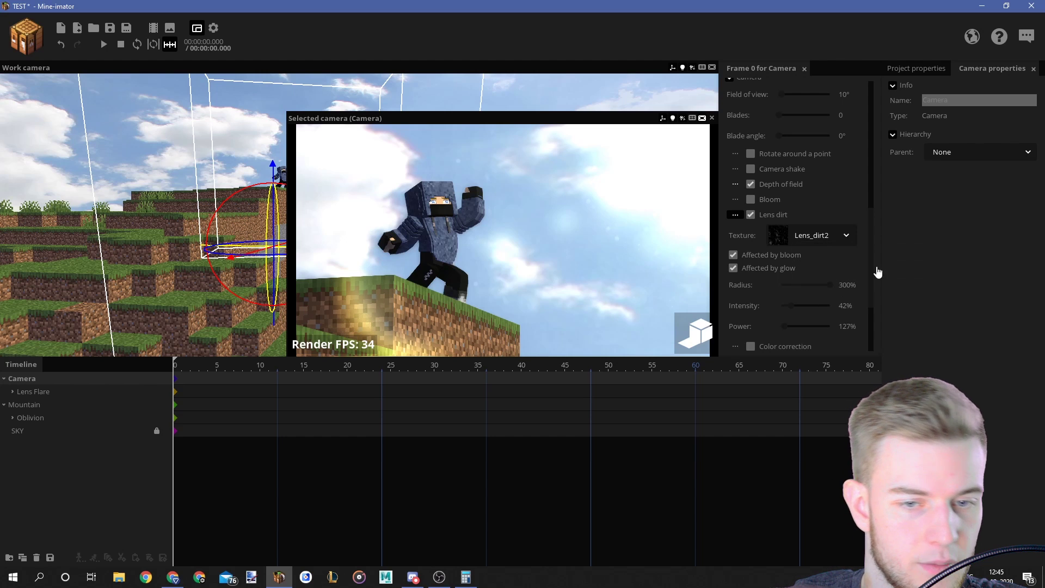
{"action": "scroll", "coordinate": [870, 266], "scroll_direction": "down", "scroll_amount": 1}
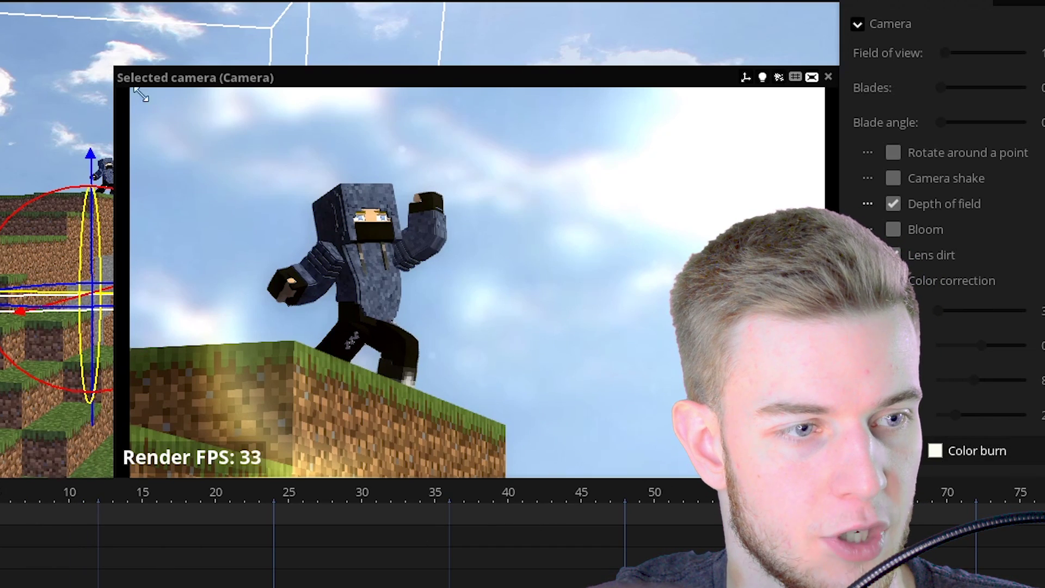
{"action": "left_click_drag", "start_coordinate": [141, 95], "coordinate": [187, 86]}
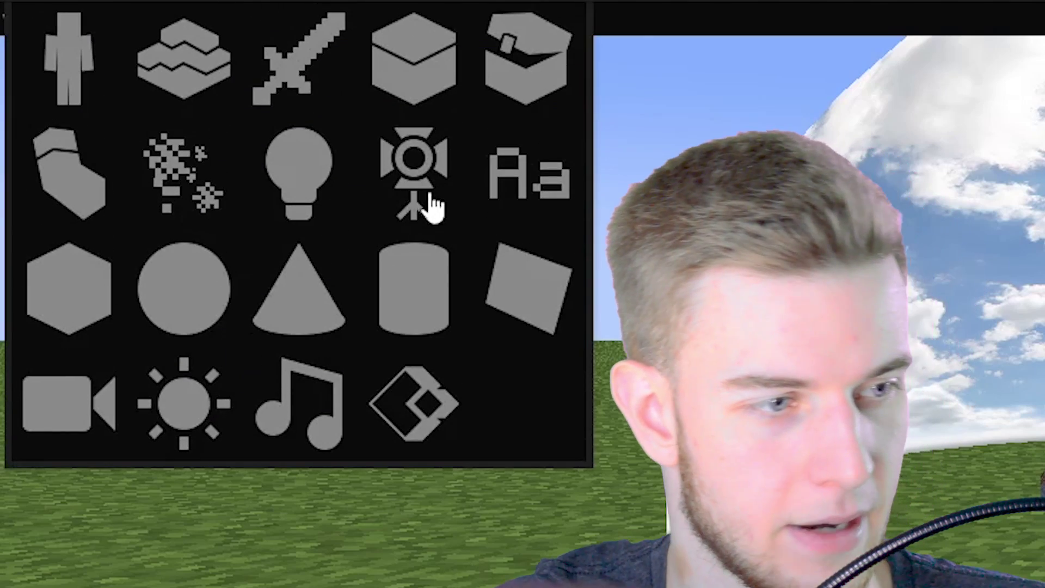
- Add a spot light to the scene and set its light color to the pale green AFD6AE
{"action": "left_click", "coordinate": [430, 206]}
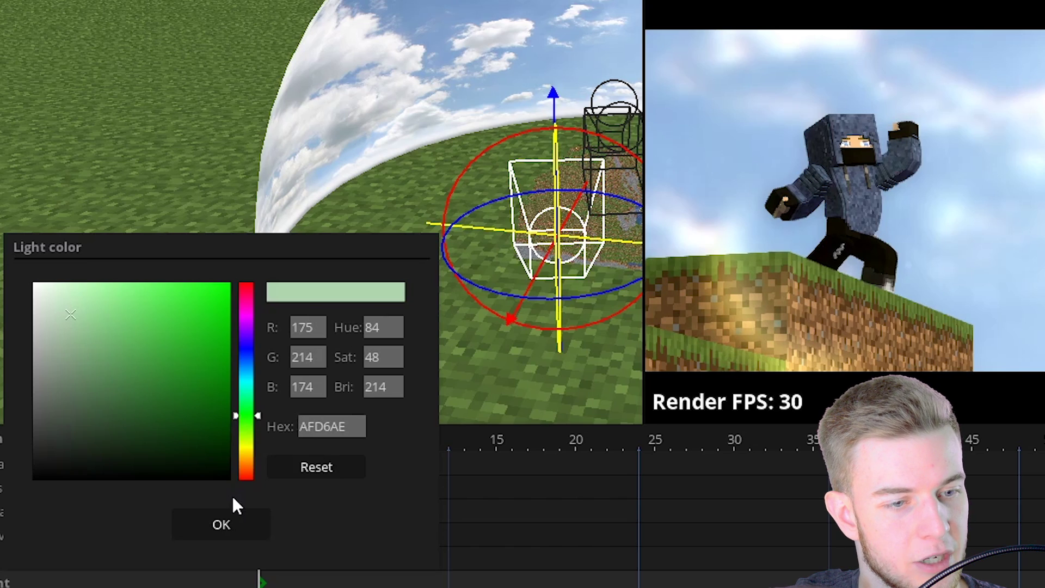
{"action": "left_click", "coordinate": [227, 521]}
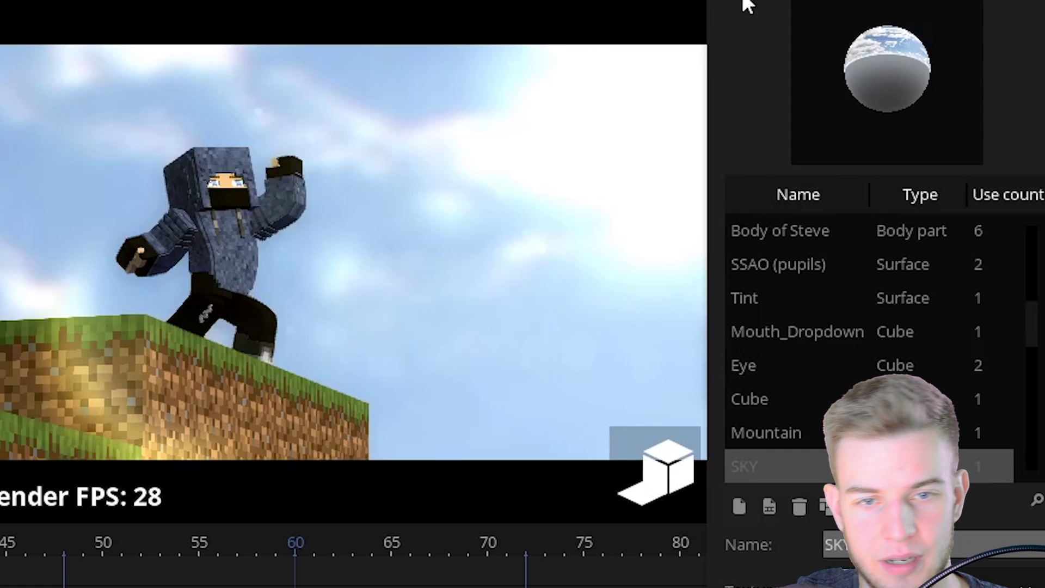
{"action": "left_click", "coordinate": [742, 1]}
{"action": "scroll", "coordinate": [1019, 238], "scroll_direction": "down", "scroll_amount": 4}
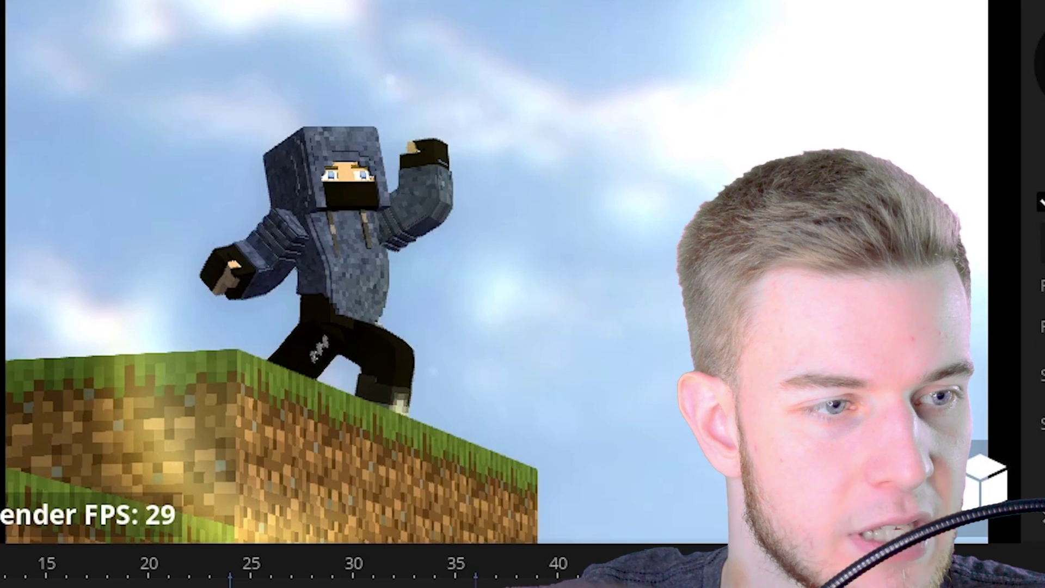
- Position and rotate the spot light above the mountain, with 0% fade size and a spot radius of 10
{"action": "mouse_move", "coordinate": [325, 132]}
{"action": "left_mouse_down"}
{"action": "mouse_move", "coordinate": [338, 132]}
{"action": "mouse_move", "coordinate": [305, 132]}
{"action": "mouse_move", "coordinate": [325, 132]}
{"action": "left_mouse_up"}
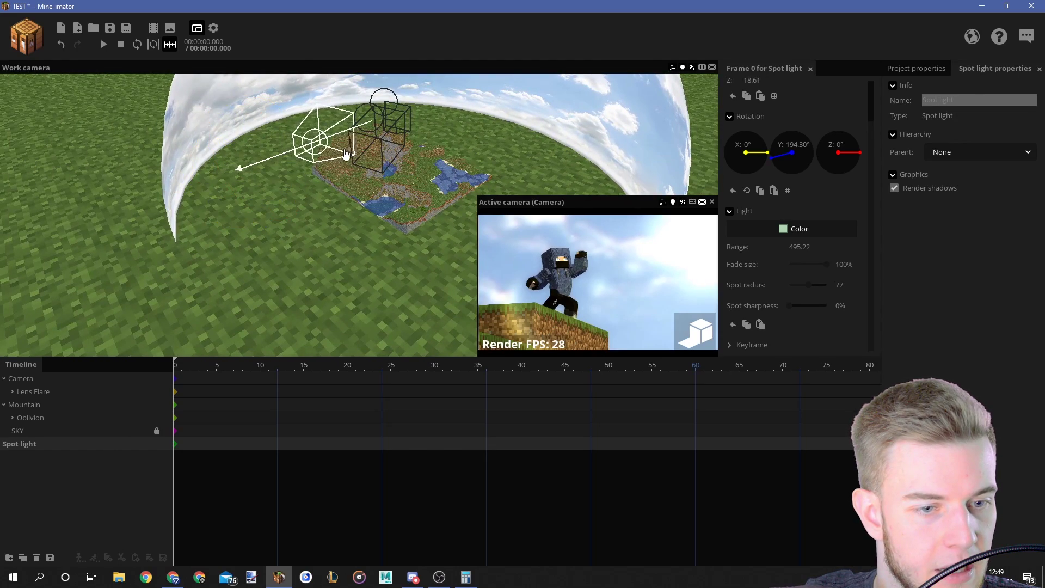
{"action": "left_click_drag", "start_coordinate": [363, 165], "coordinate": [351, 167]}
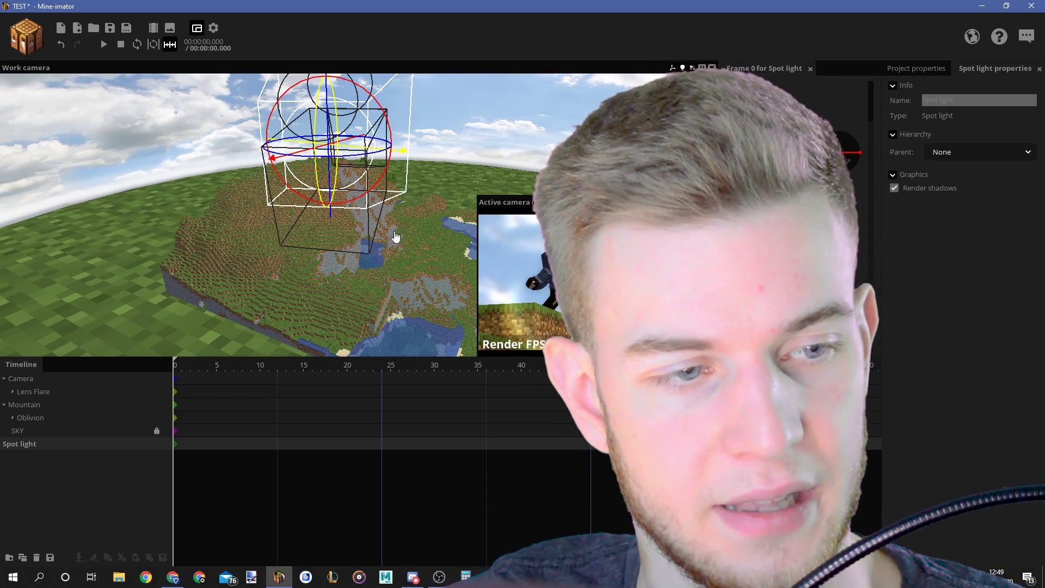
{"action": "left_click_drag", "start_coordinate": [397, 238], "coordinate": [345, 217]}
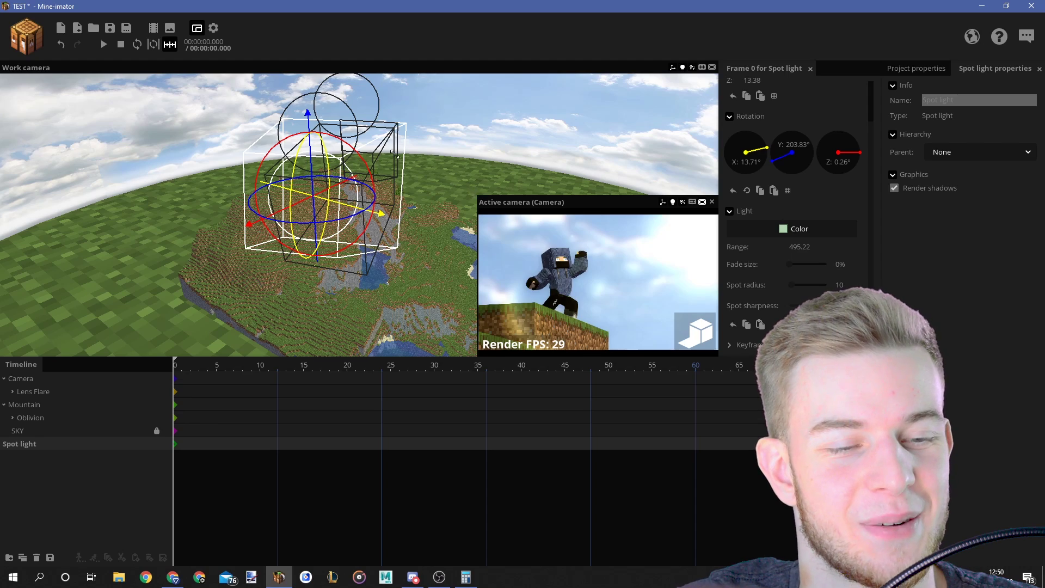
- Enlarge the active camera view and export the frame as a high-quality 1920x1080 image named Tiny_render
{"action": "left_click_drag", "start_coordinate": [477, 195], "coordinate": [321, 116]}
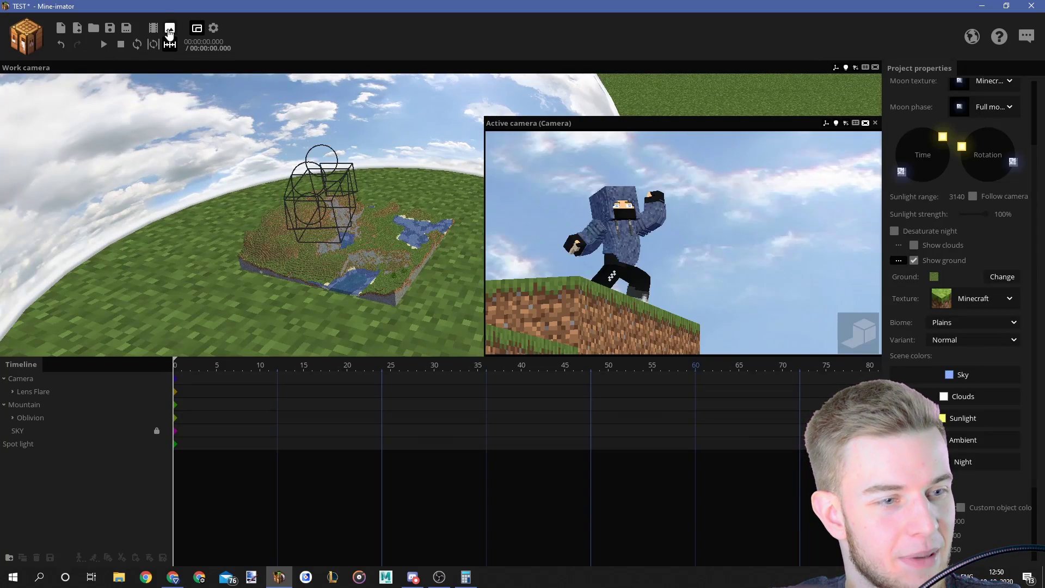
{"action": "left_click", "coordinate": [169, 28]}
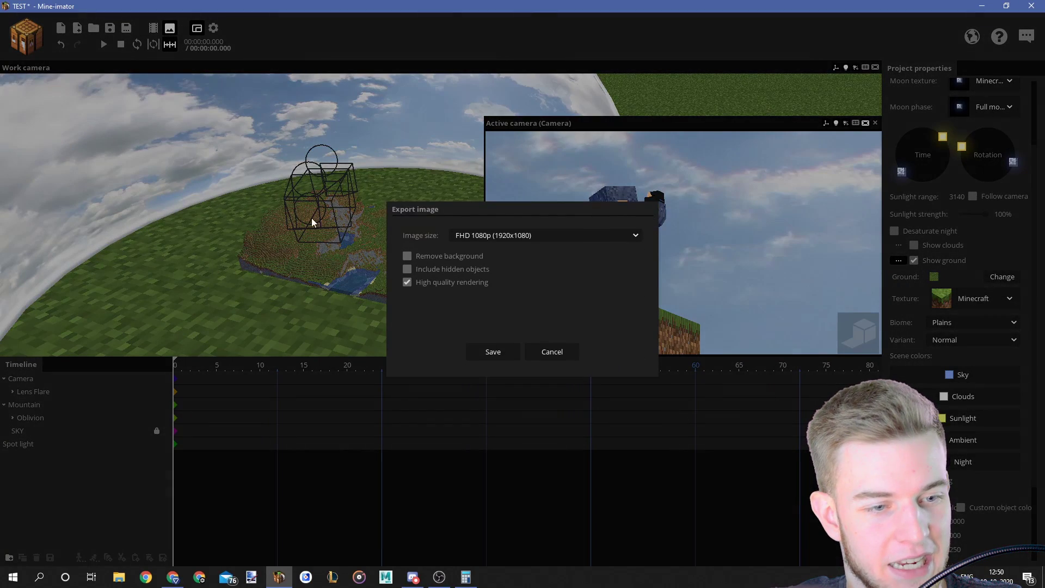
{"action": "left_click", "coordinate": [500, 361]}
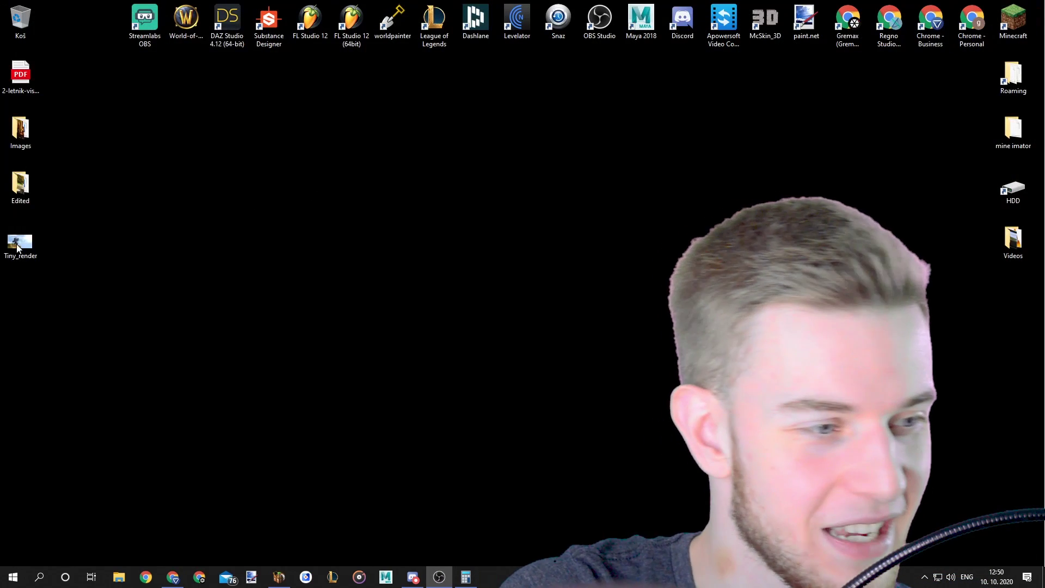
- Open the exported Tiny_render image from the desktop in Photoshop
{"action": "right_click", "coordinate": [17, 248]}
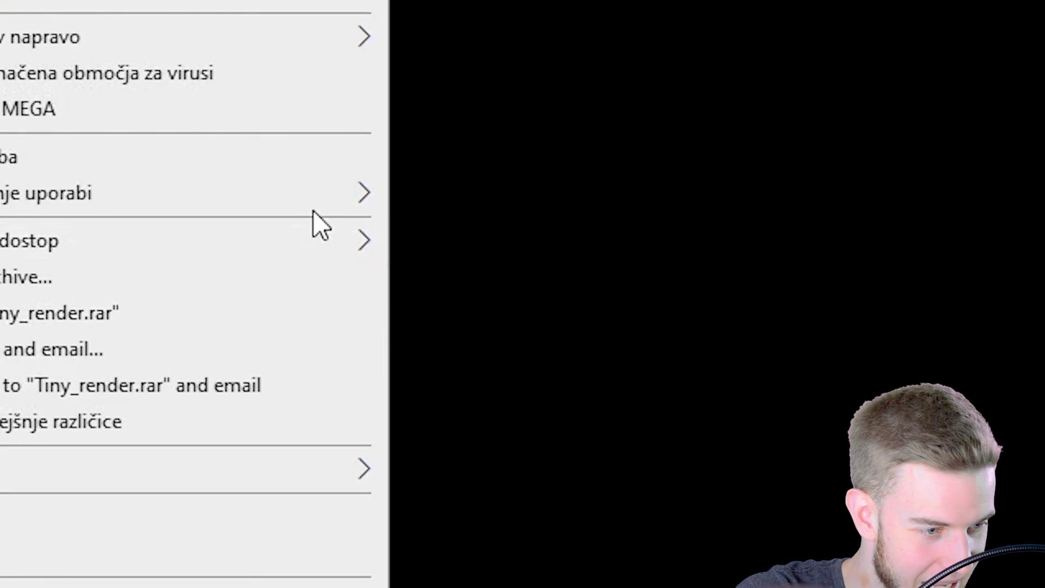
{"action": "mouse_move", "coordinate": [173, 387]}
{"action": "left_click", "coordinate": [525, 379]}
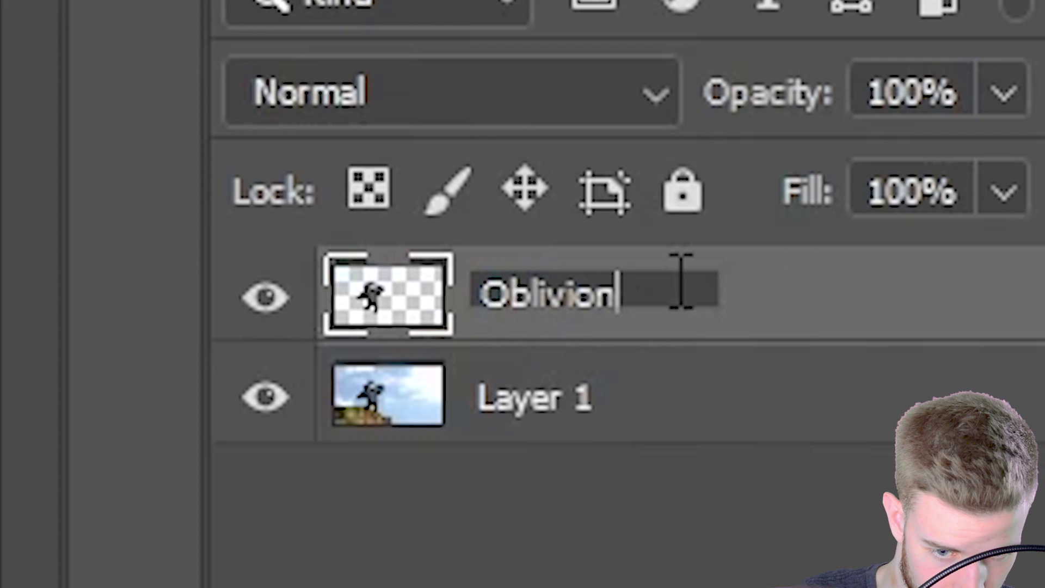
- Name the cut-out character layer Oblivion and enable the Satin effect in its layer style
{"action": "key", "text": "Return"}
{"action": "double_click", "coordinate": [670, 320]}
{"action": "left_click", "coordinate": [142, 313]}
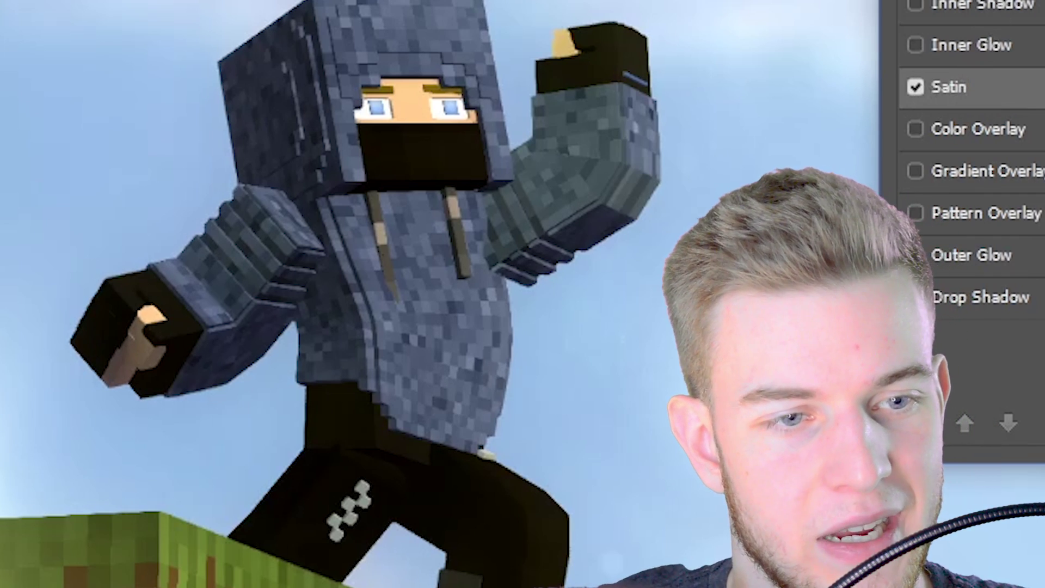
- Add a Color Overlay to the Oblivion layer in a light blue sampled from the sky and apply the layer style
{"action": "left_click", "coordinate": [985, 128]}
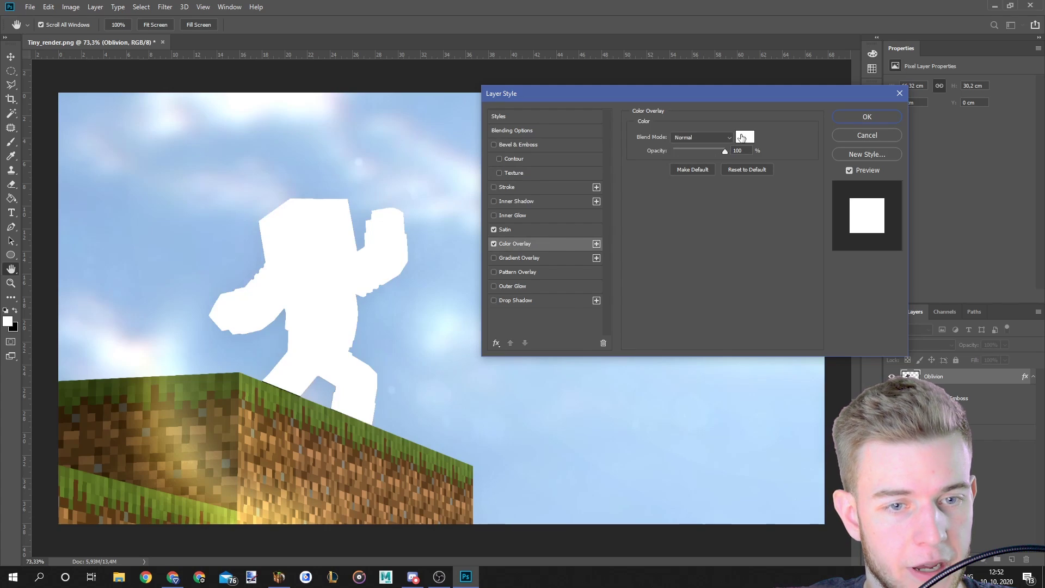
{"action": "left_click", "coordinate": [743, 137]}
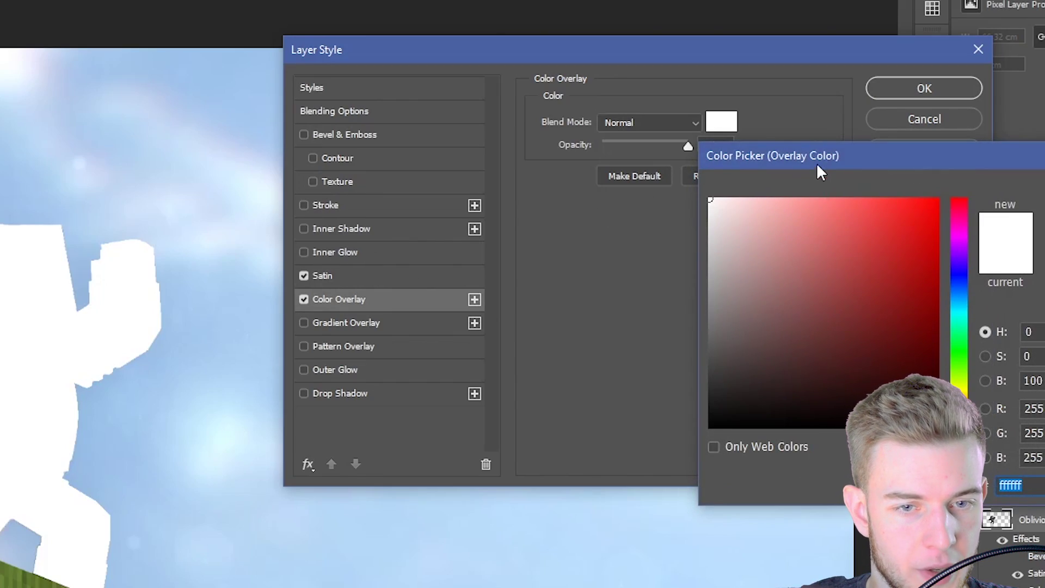
{"action": "left_click_drag", "start_coordinate": [816, 163], "coordinate": [448, 105]}
{"action": "left_click", "coordinate": [591, 243]}
{"action": "left_click_drag", "start_coordinate": [383, 155], "coordinate": [419, 149]}
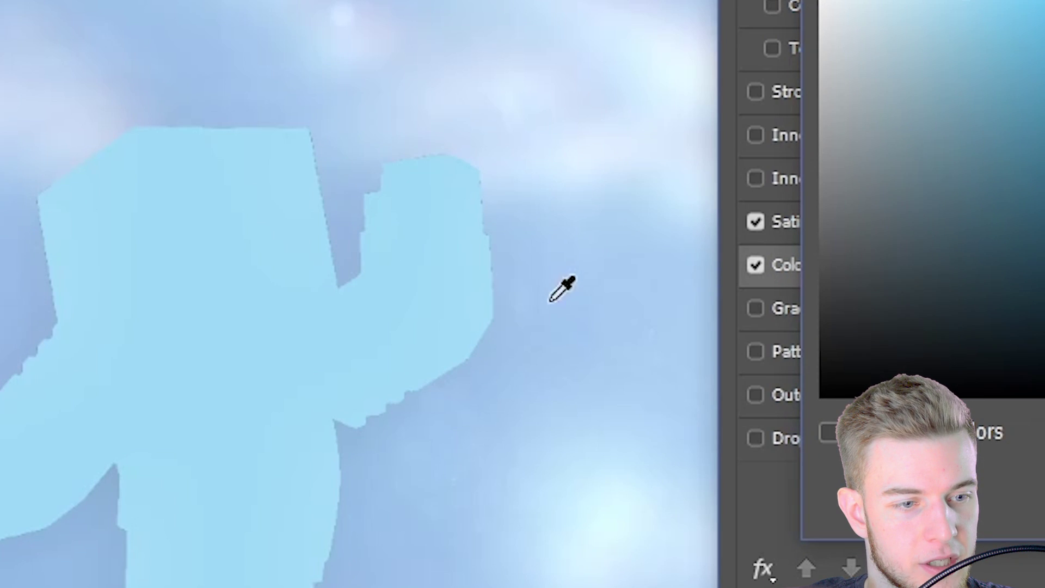
{"action": "left_click", "coordinate": [533, 265]}
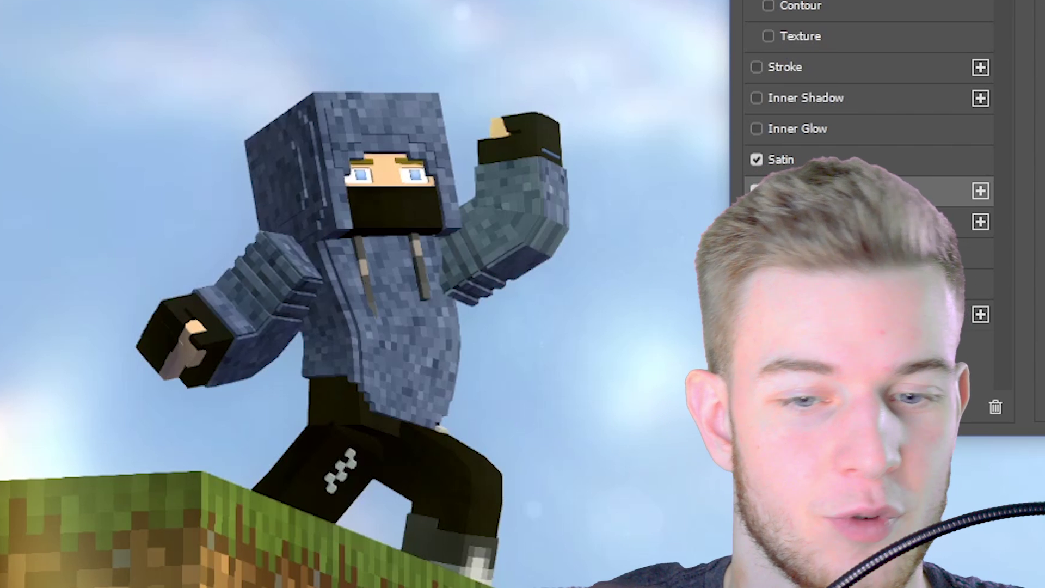
{"action": "left_click", "coordinate": [867, 116]}
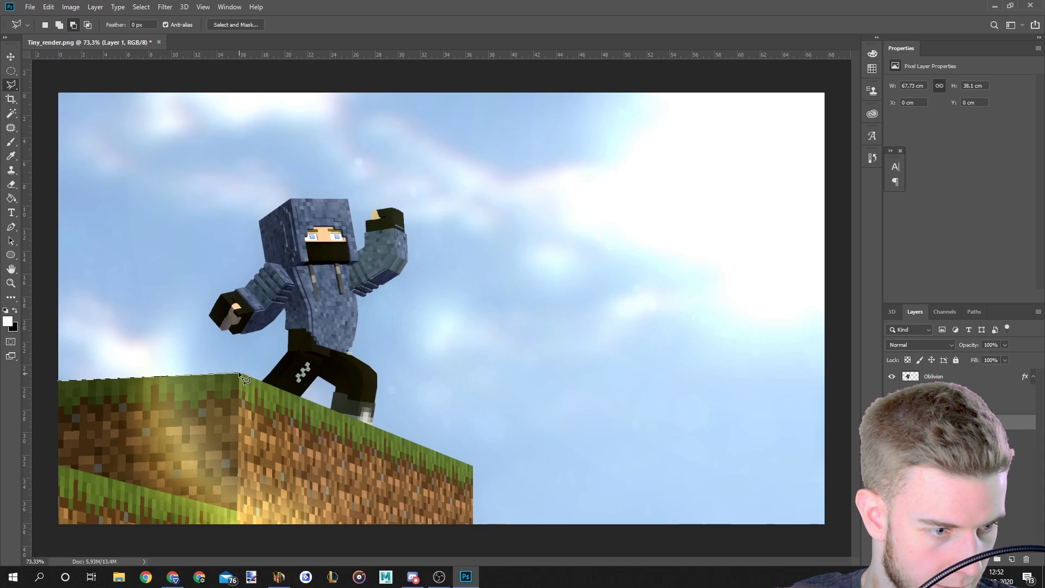
- Trace the cliff's upper grass edge on Layer 1 with the Polygonal Lasso
{"action": "left_click", "coordinate": [240, 374]}
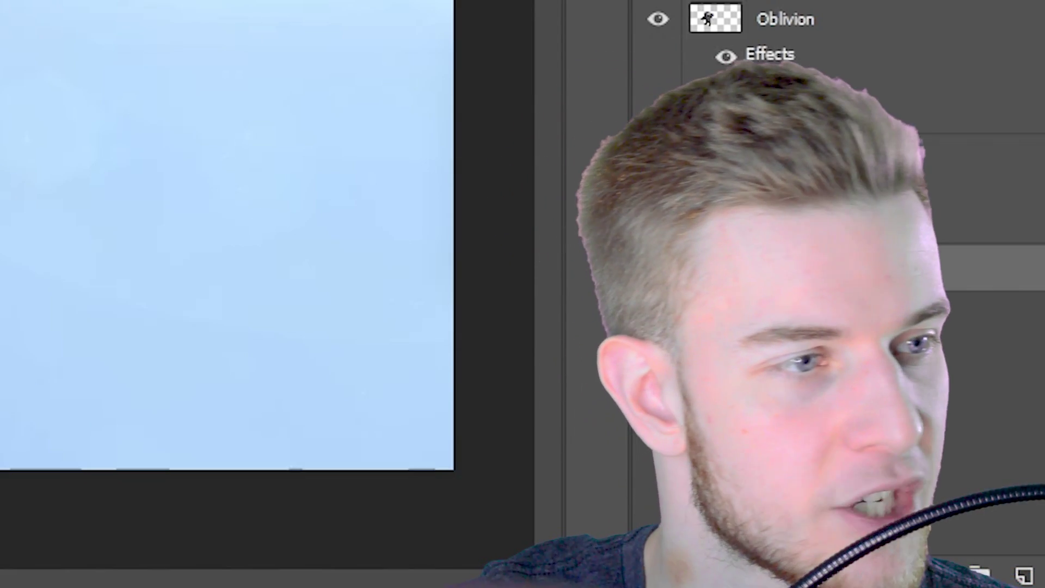
- Open the Lens Flare render filter for the image
{"action": "left_click", "coordinate": [166, 7]}
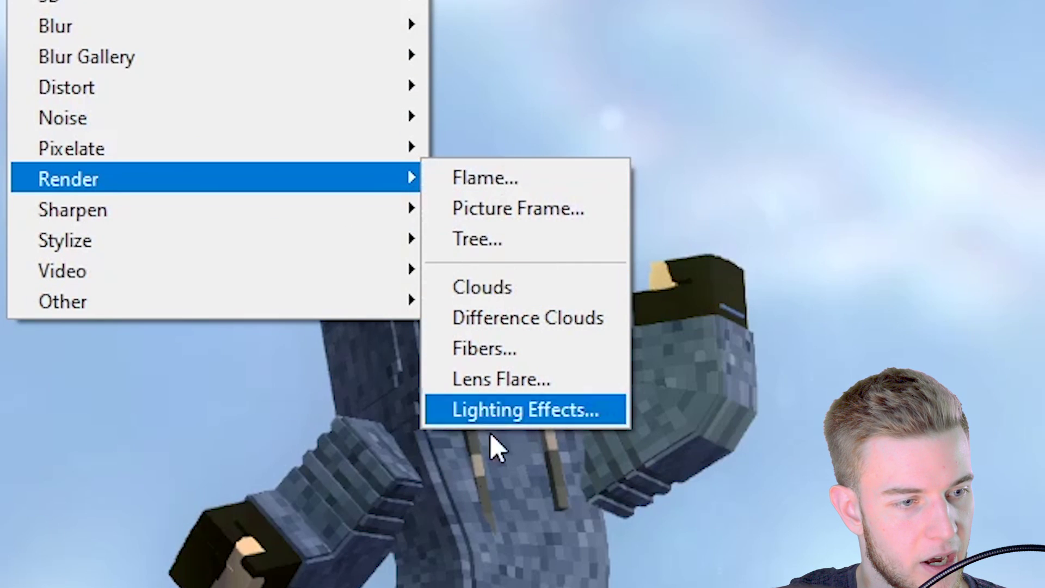
{"action": "left_click", "coordinate": [492, 379]}
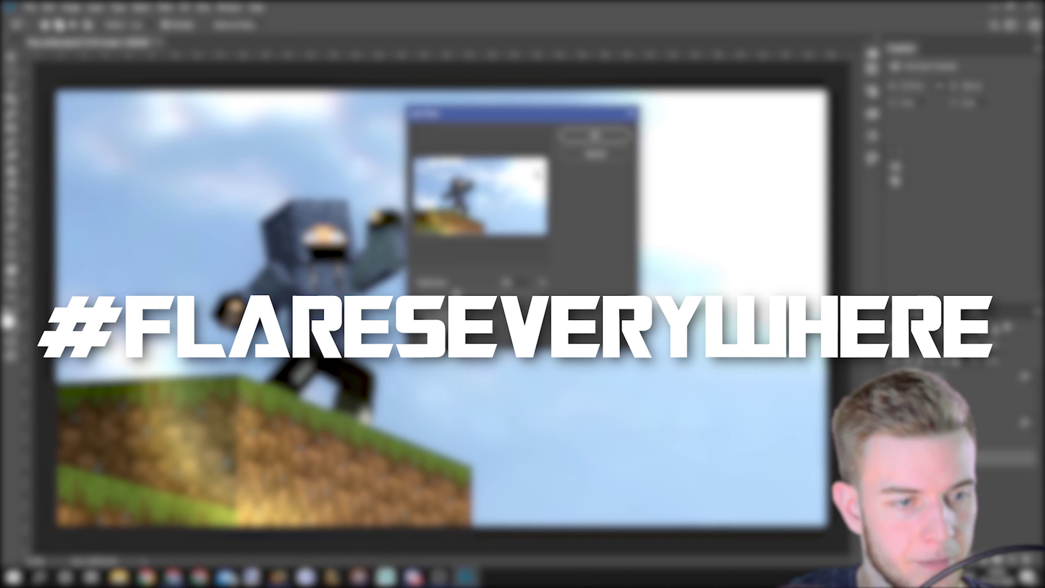